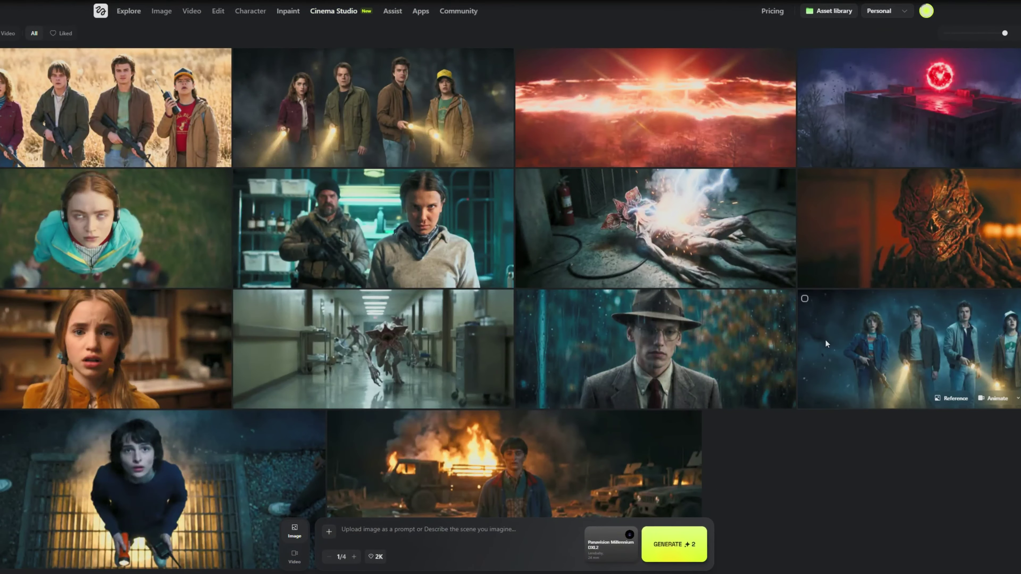
Look through the available camera bodies in the camera settings, from Red V-Raptor to Panavision Millennium DXL2.
{"action": "scroll", "coordinate": [809, 398], "scroll_direction": "down", "scroll_amount": 3}
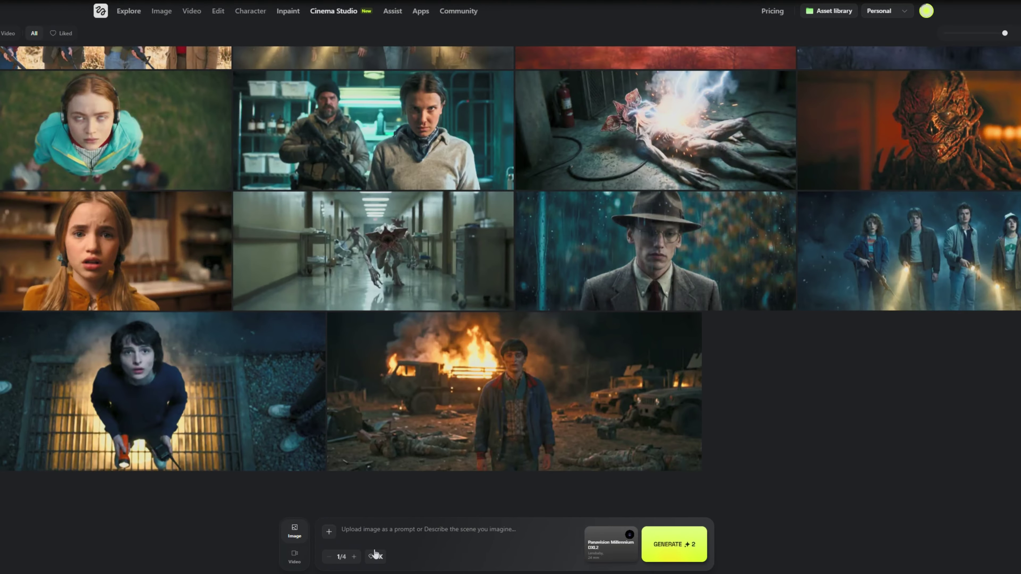
{"action": "left_click", "coordinate": [611, 543]}
{"action": "scroll", "coordinate": [570, 433], "scroll_direction": "up", "scroll_amount": 1}
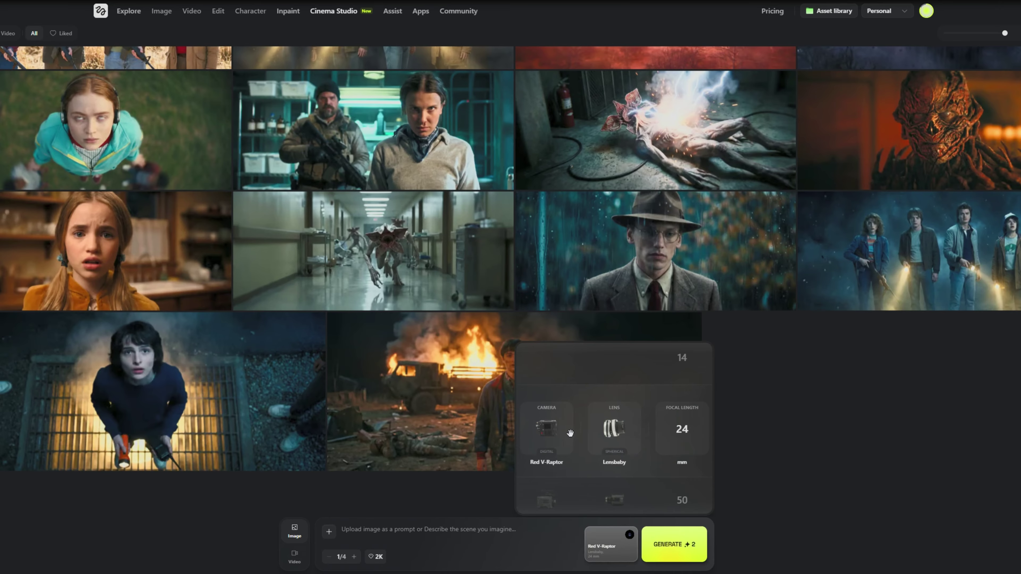
{"action": "scroll", "coordinate": [574, 435], "scroll_direction": "down", "scroll_amount": 1}
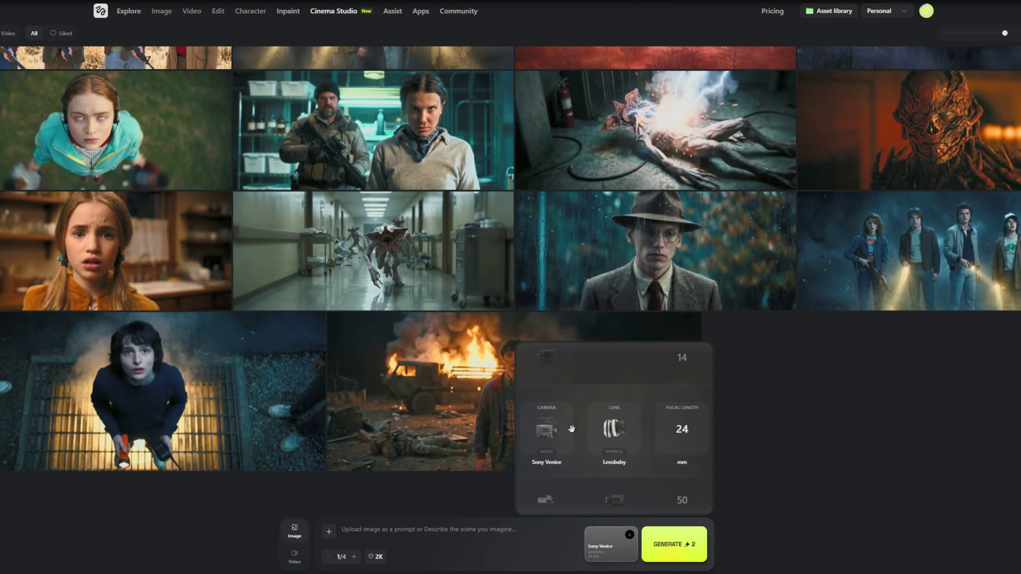
{"action": "scroll", "coordinate": [573, 456], "scroll_direction": "down", "scroll_amount": 1}
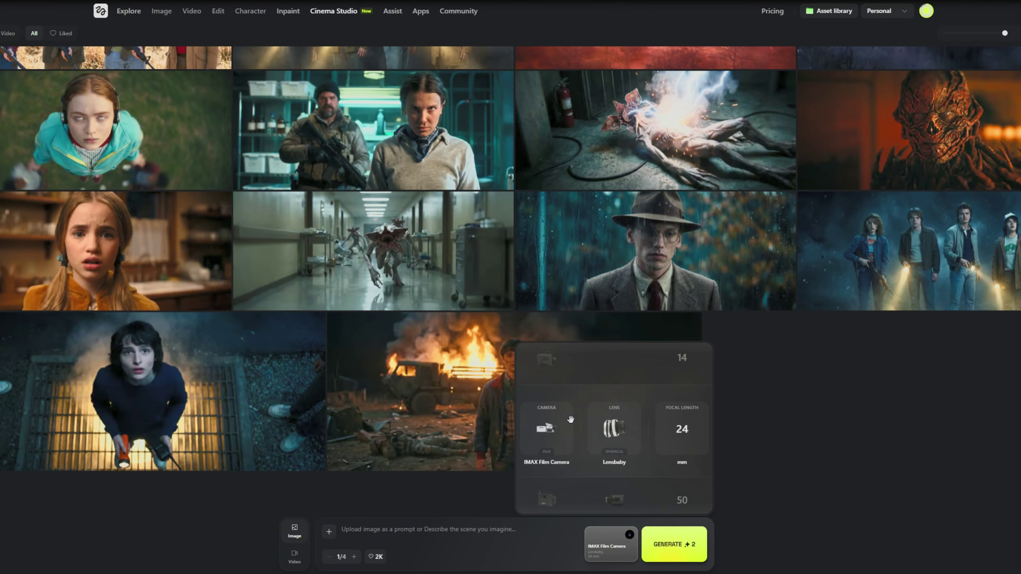
{"action": "scroll", "coordinate": [571, 450], "scroll_direction": "down", "scroll_amount": 1}
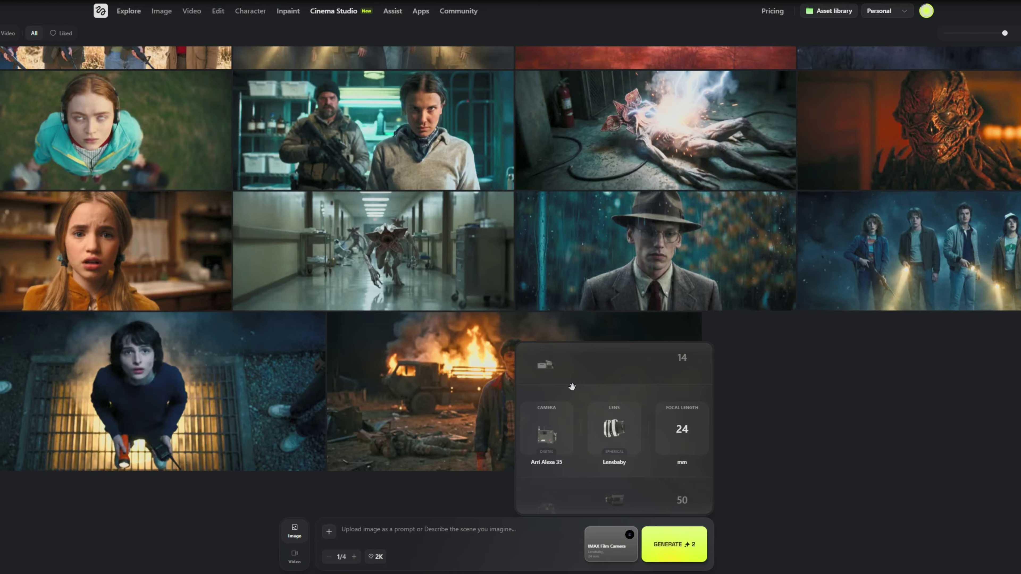
{"action": "scroll", "coordinate": [573, 450], "scroll_direction": "down", "scroll_amount": 1}
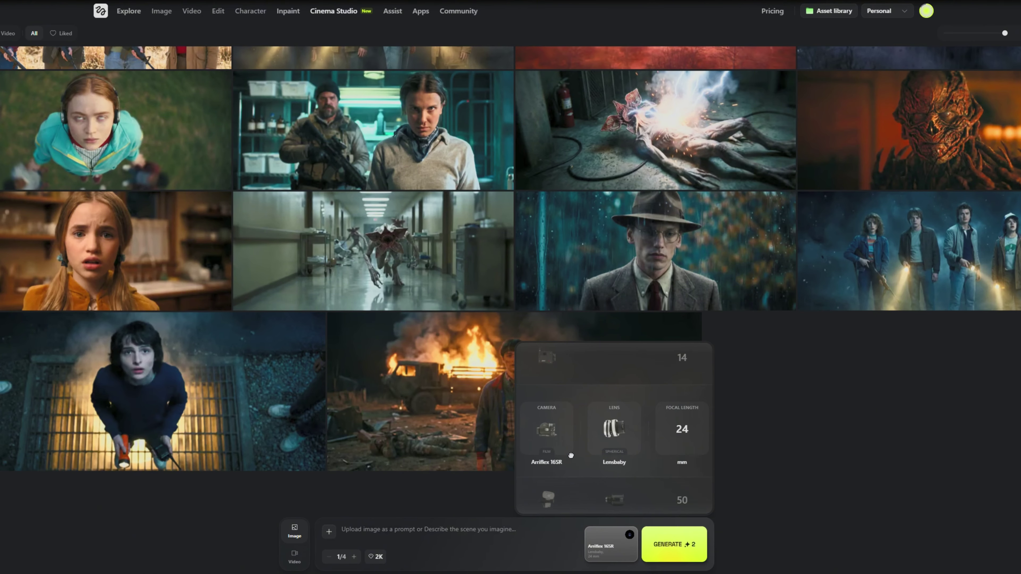
{"action": "scroll", "coordinate": [571, 455], "scroll_direction": "down", "scroll_amount": 1}
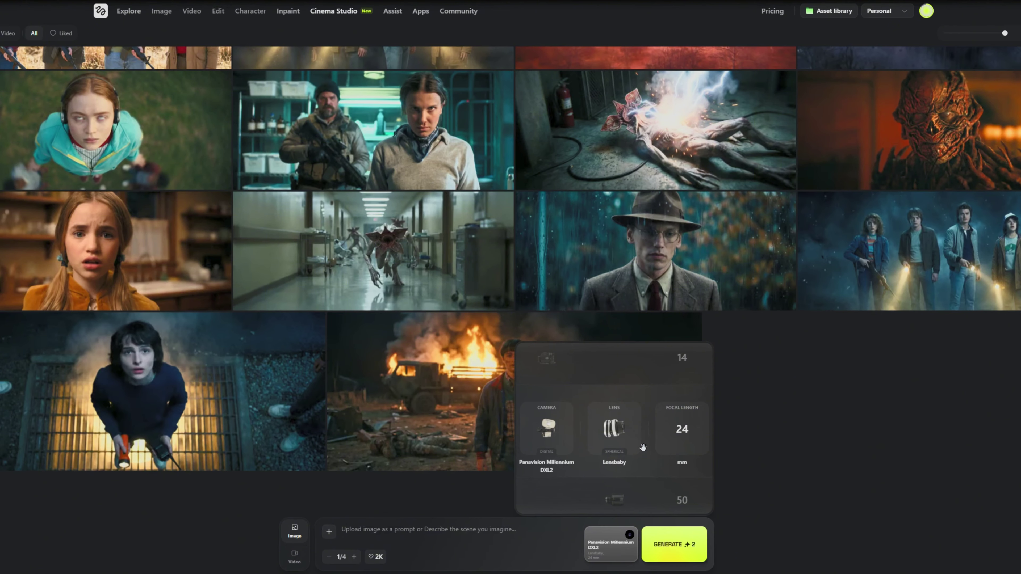
Look through the lens and focal length choices in the camera settings, including Hawk V-Lite, ARRI Signature Prime and Zeiss Ultra Prime.
{"action": "scroll", "coordinate": [637, 447], "scroll_direction": "down", "scroll_amount": 1}
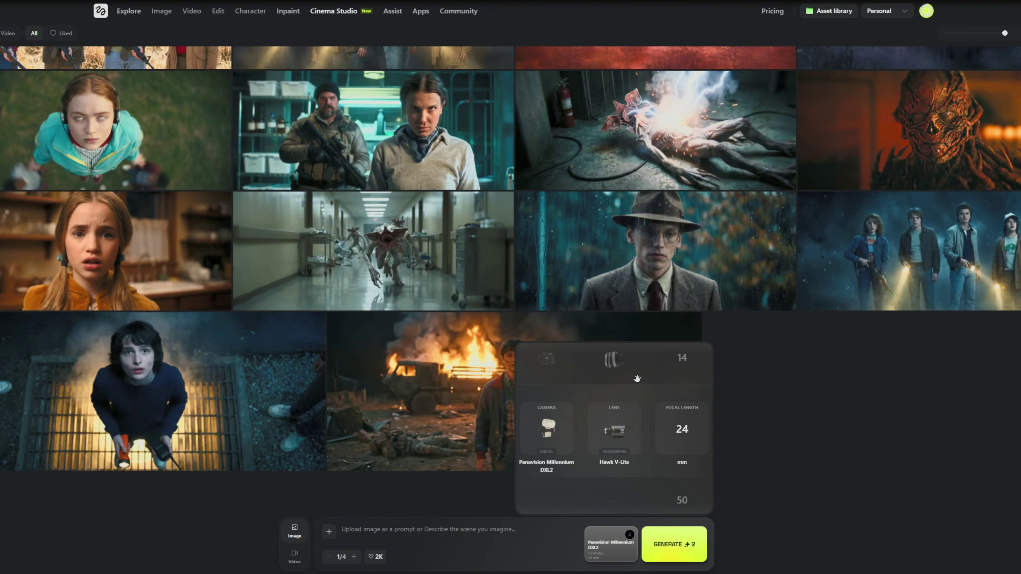
{"action": "scroll", "coordinate": [639, 456], "scroll_direction": "down", "scroll_amount": 1}
{"action": "scroll", "coordinate": [637, 450], "scroll_direction": "down", "scroll_amount": 1}
{"action": "scroll", "coordinate": [636, 444], "scroll_direction": "down", "scroll_amount": 1}
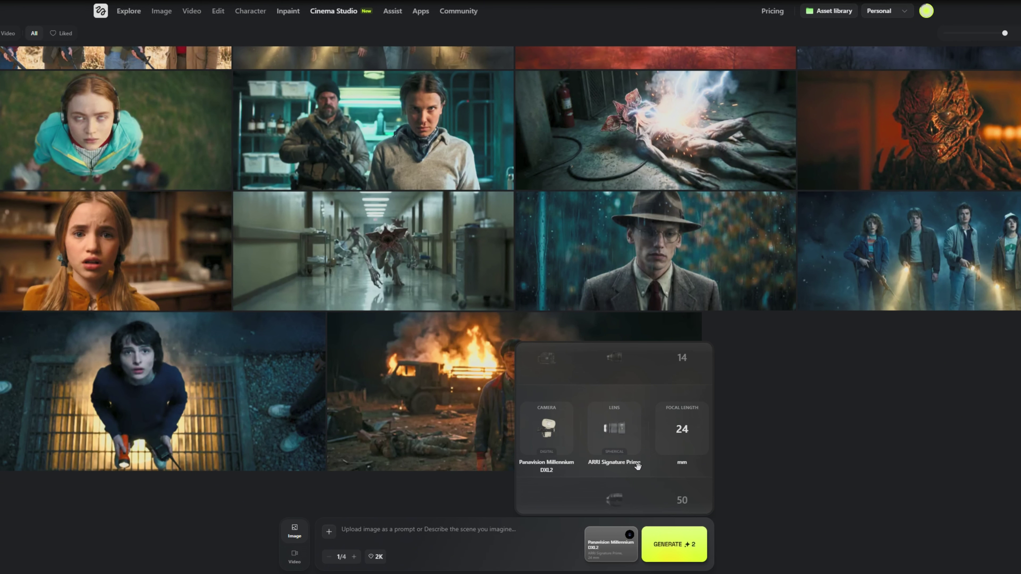
{"action": "scroll", "coordinate": [638, 462], "scroll_direction": "down", "scroll_amount": 2}
{"action": "scroll", "coordinate": [683, 453], "scroll_direction": "up", "scroll_amount": 1}
{"action": "scroll", "coordinate": [683, 448], "scroll_direction": "down", "scroll_amount": 2}
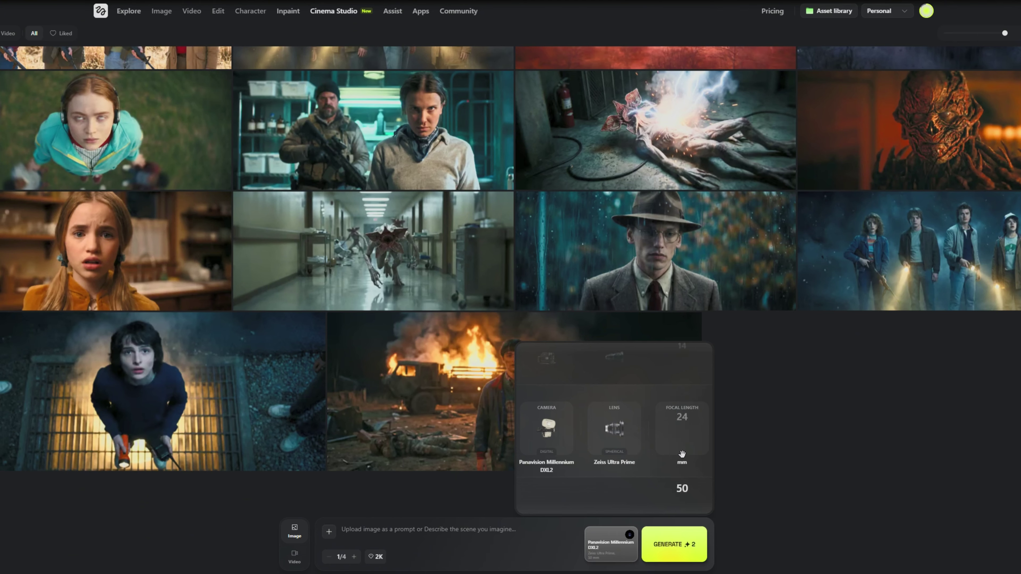
{"action": "left_click", "coordinate": [786, 448]}
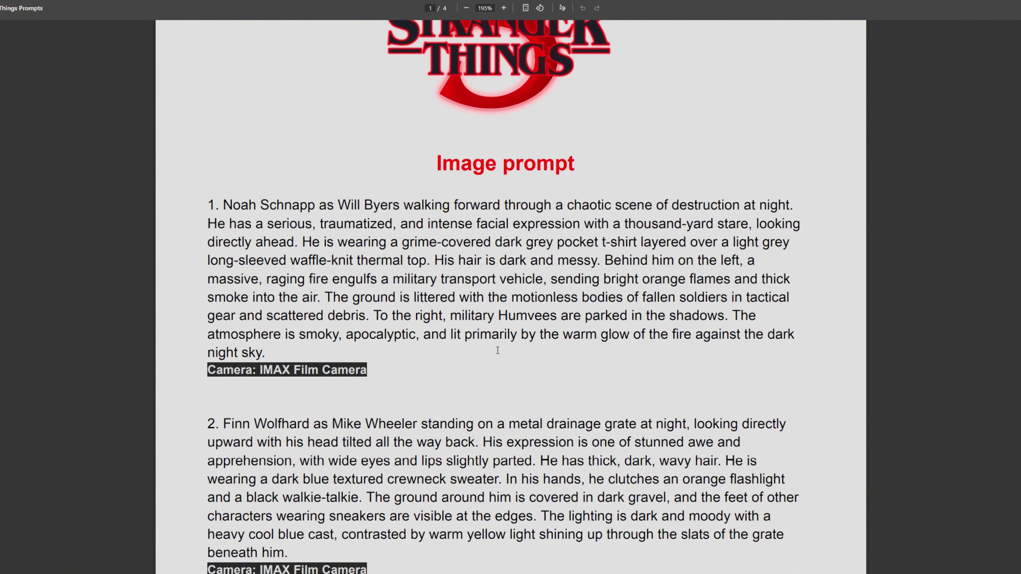
Copy image prompt 1 about Will Byers from the Stranger Things Prompts document and paste it into the Cinema Studio prompt.
{"action": "scroll", "coordinate": [550, 250], "scroll_direction": "up", "scroll_amount": 3}
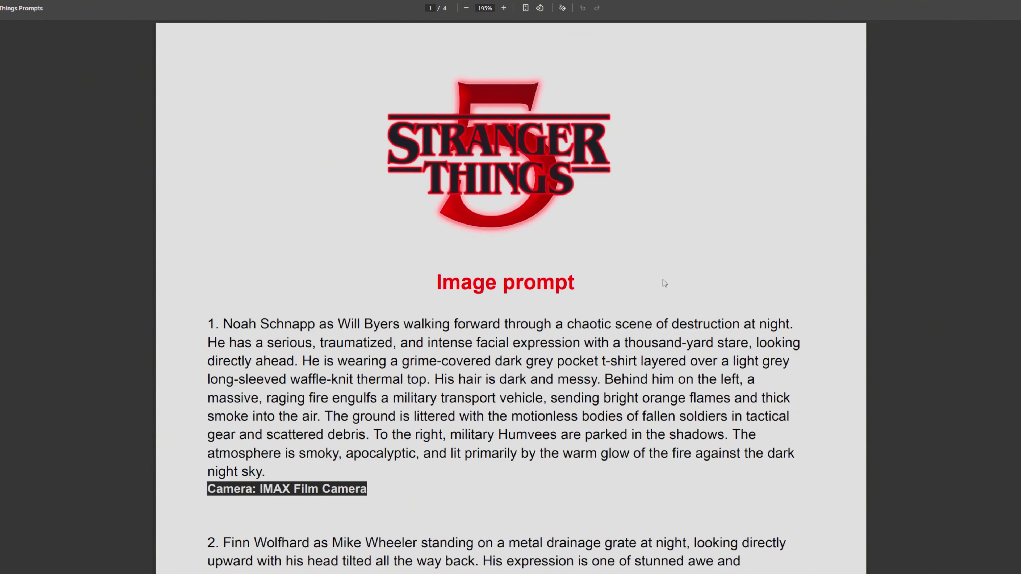
{"action": "scroll", "coordinate": [637, 268], "scroll_direction": "down", "scroll_amount": 20}
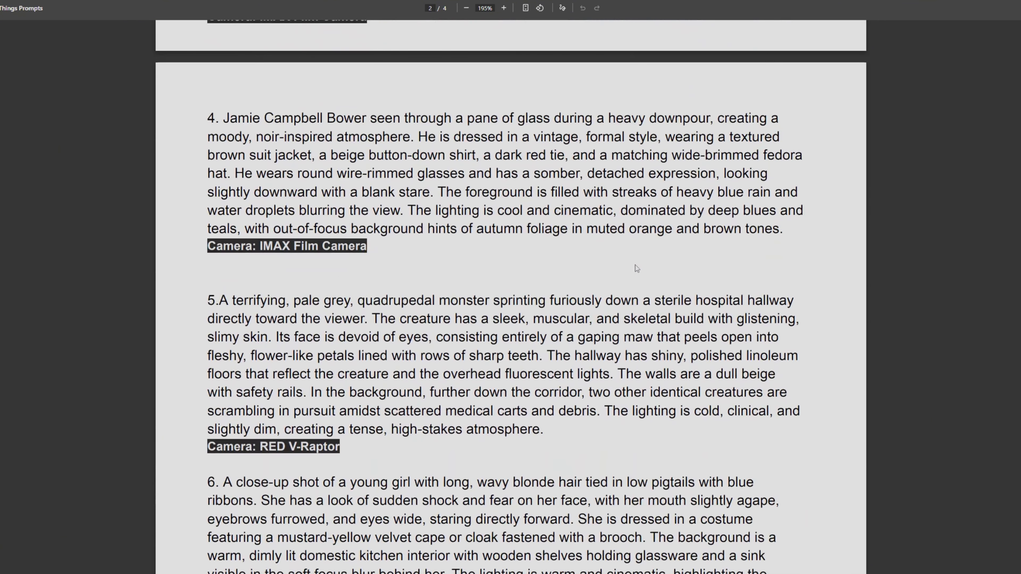
{"action": "scroll", "coordinate": [637, 268], "scroll_direction": "up", "scroll_amount": 20}
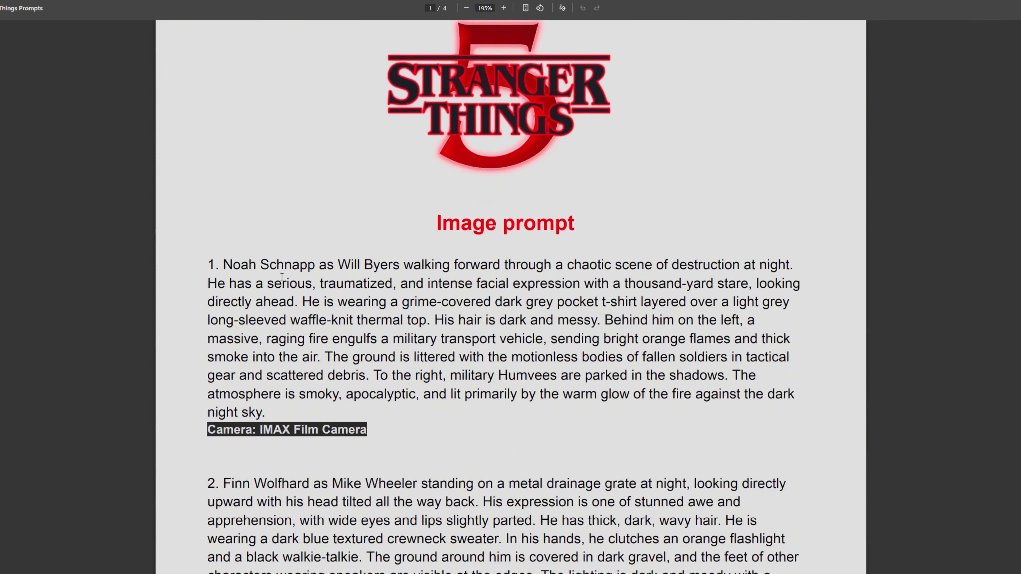
{"action": "left_click_drag", "start_coordinate": [224, 265], "coordinate": [279, 415]}
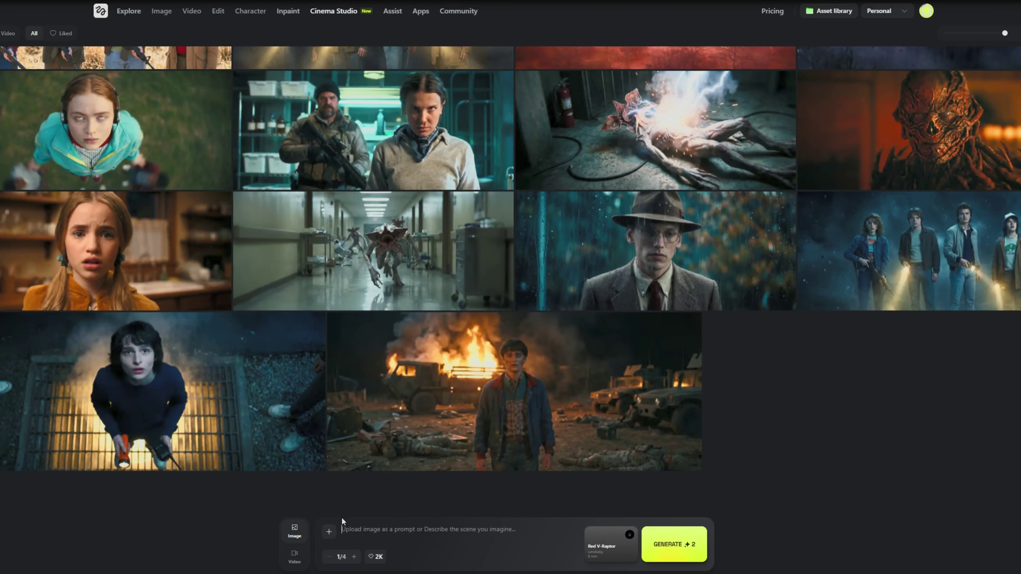
{"action": "key", "text": "ctrl+v"}
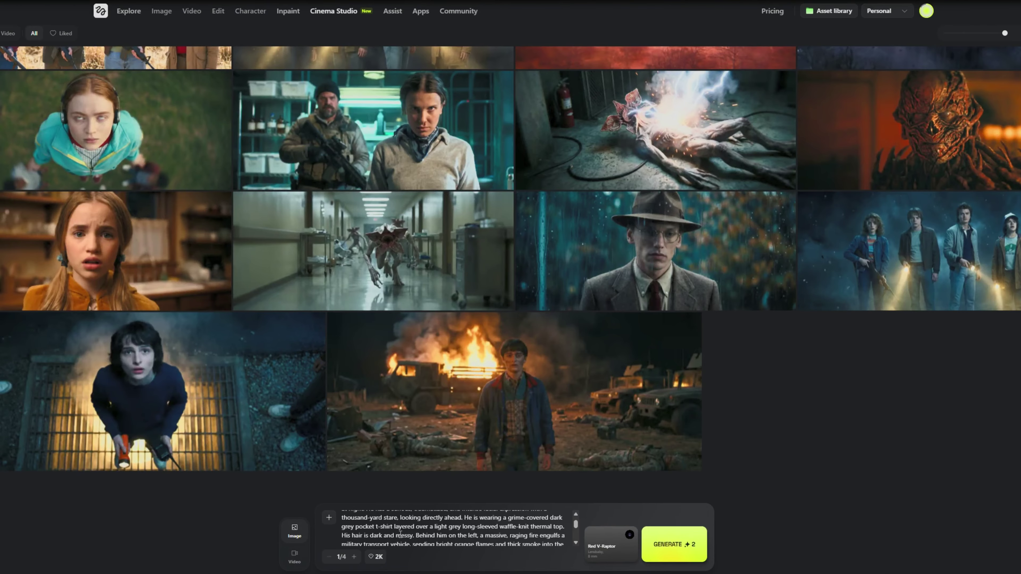
Set the shot's camera to Arri Alexa 35, the lens to Canon K-35 and the focal length to 24 mm.
{"action": "left_click", "coordinate": [611, 547]}
{"action": "scroll", "coordinate": [564, 439], "scroll_direction": "down", "scroll_amount": 1}
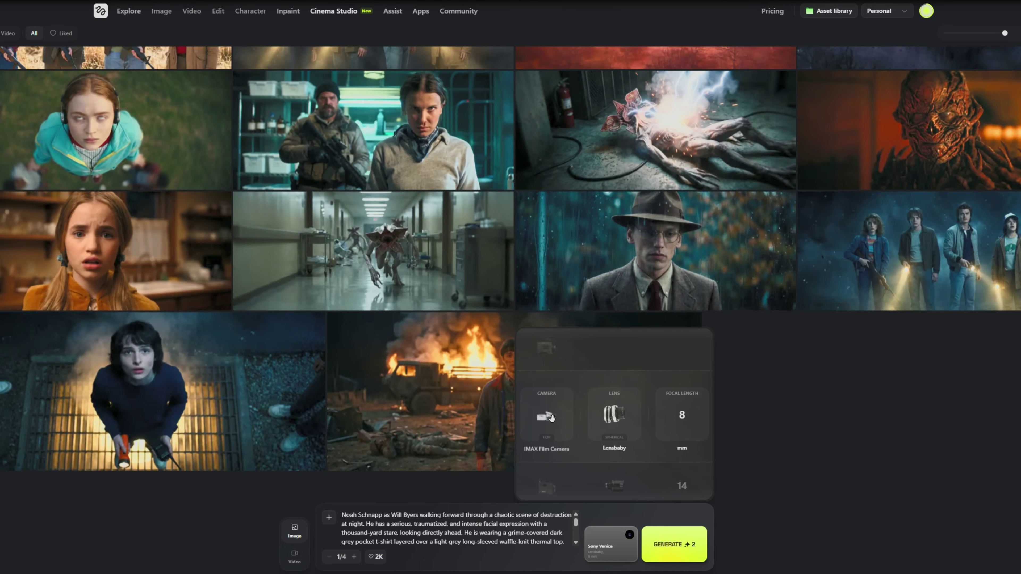
{"action": "scroll", "coordinate": [629, 440], "scroll_direction": "down", "scroll_amount": 1}
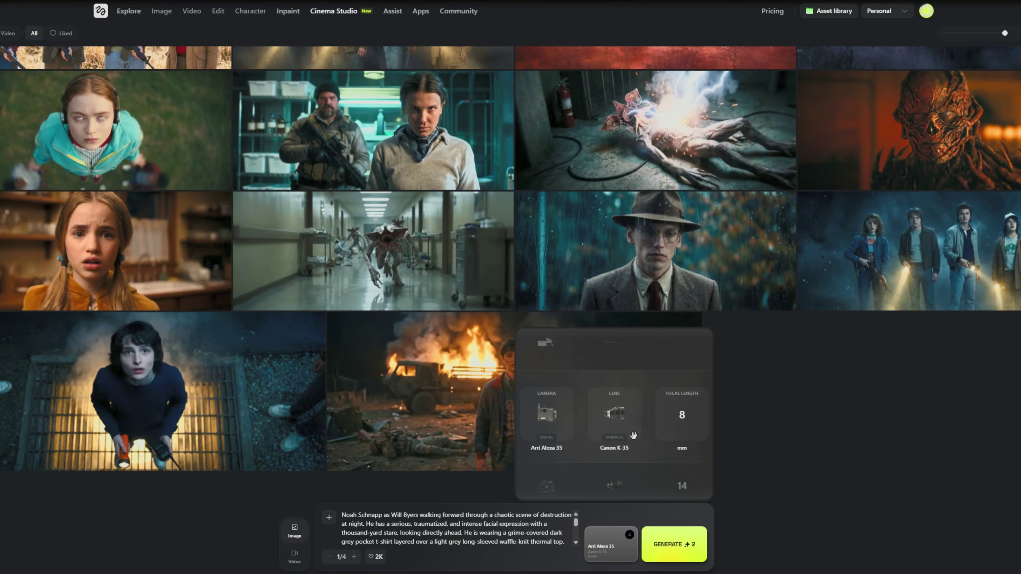
{"action": "scroll", "coordinate": [689, 433], "scroll_direction": "down", "scroll_amount": 2}
{"action": "left_click", "coordinate": [777, 459]}
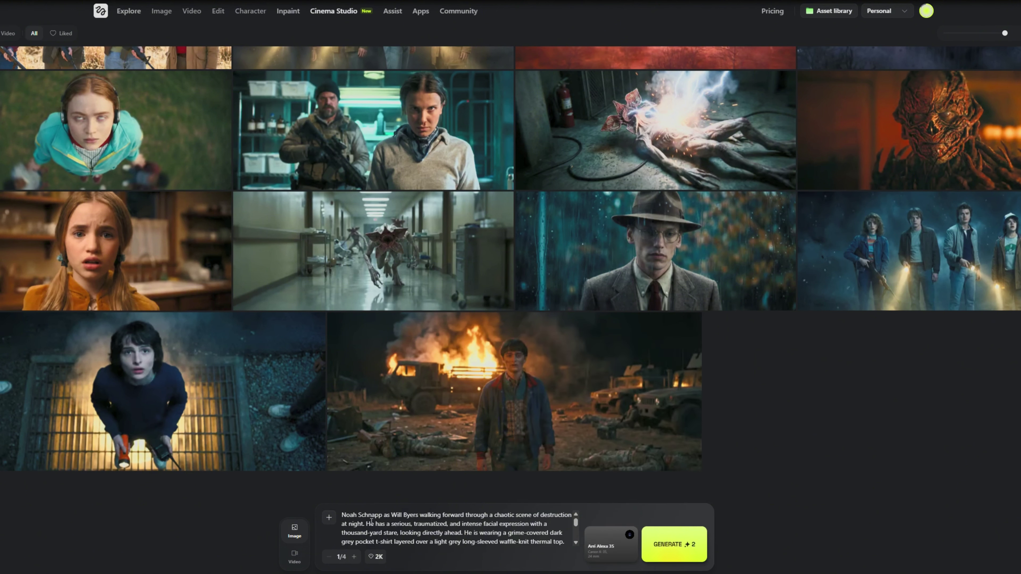
Attach the recently used Will Byers portrait as the reference image and generate the scene.
{"action": "left_click", "coordinate": [327, 519]}
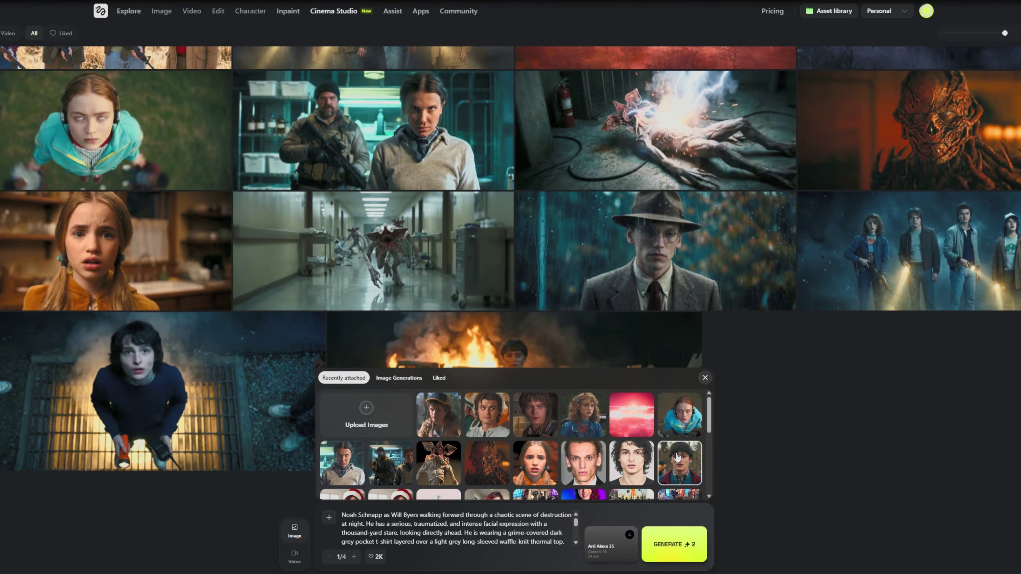
{"action": "left_click", "coordinate": [683, 471]}
{"action": "left_click", "coordinate": [527, 498]}
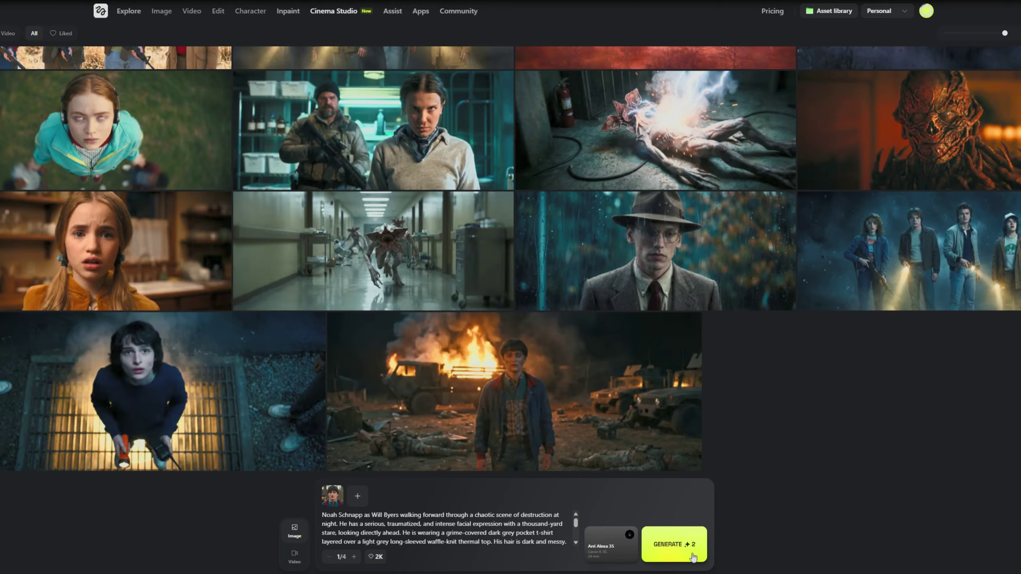
{"action": "left_click", "coordinate": [690, 556]}
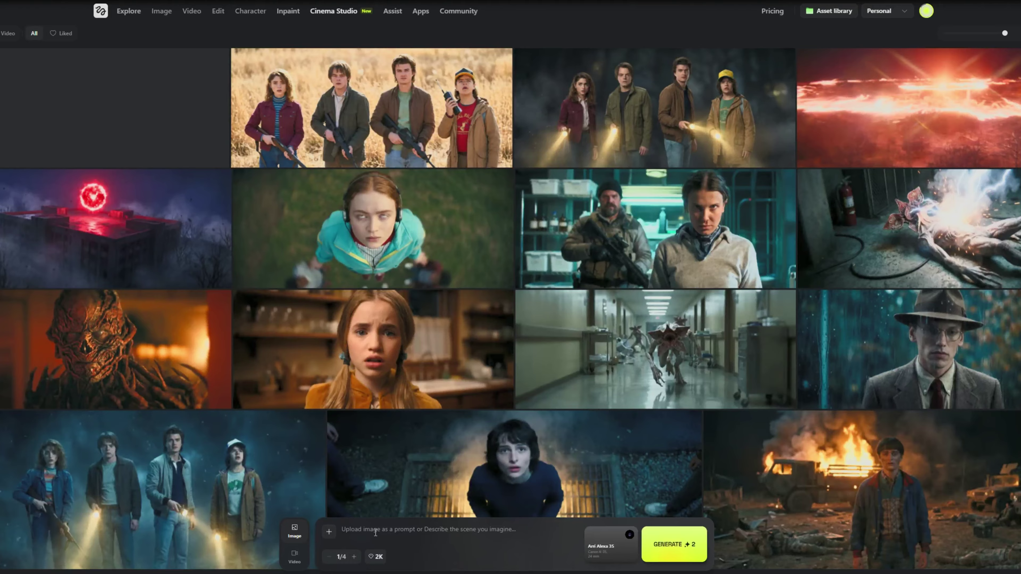
Paste the Mike Wheeler drainage grate prompt and attach the matching dark-haired portrait as its reference image.
{"action": "left_click", "coordinate": [375, 533]}
{"action": "key", "text": "ctrl+v"}
{"action": "left_click", "coordinate": [329, 517]}
{"action": "left_click", "coordinate": [682, 462]}
Set the camera to IMAX Film Camera with a Hawk V-Lite lens and generate the drainage grate image.
{"action": "left_click", "coordinate": [611, 544]}
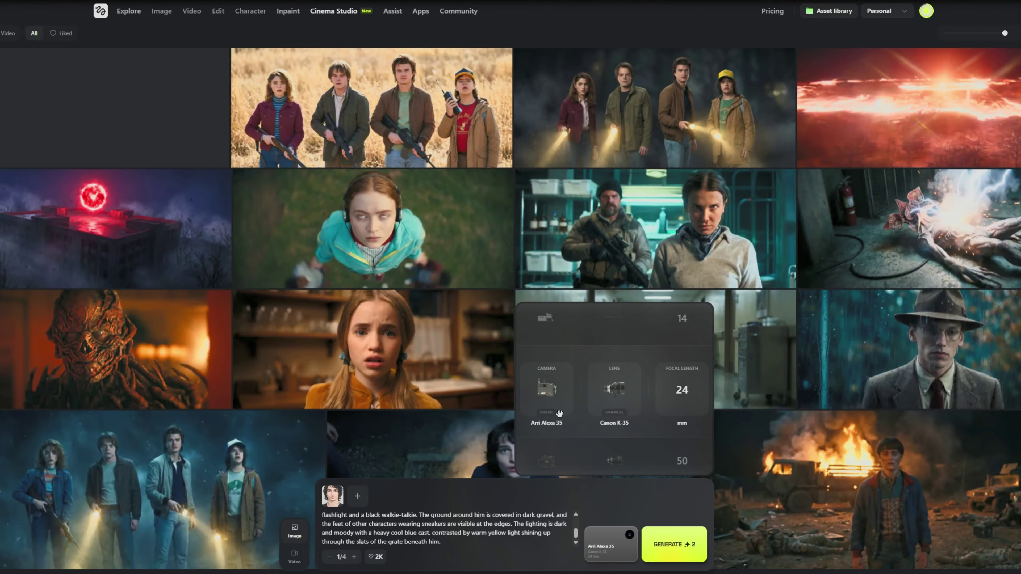
{"action": "scroll", "coordinate": [566, 370], "scroll_direction": "up", "scroll_amount": 1}
{"action": "scroll", "coordinate": [630, 397], "scroll_direction": "down", "scroll_amount": 1}
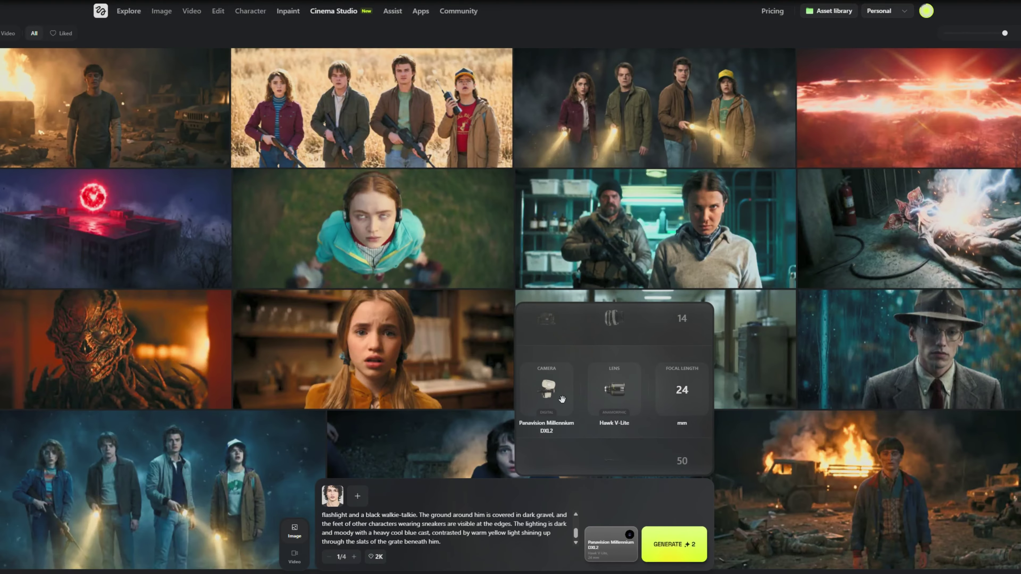
{"action": "left_click", "coordinate": [688, 549]}
Inspect the newly generated Will Byers image at enlarged size and close its preview.
{"action": "left_click", "coordinate": [398, 104]}
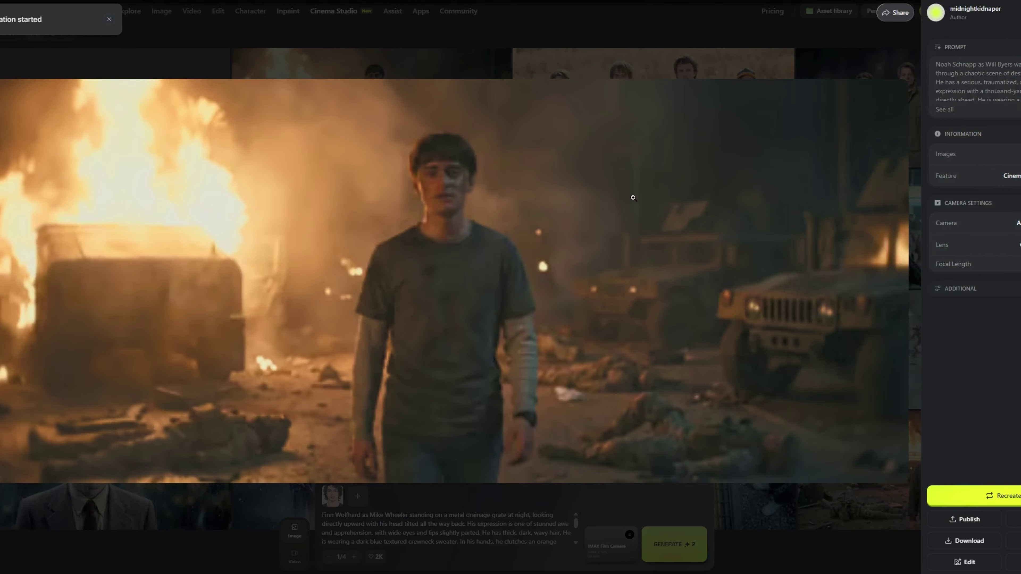
{"action": "left_click", "coordinate": [489, 293]}
{"action": "left_click", "coordinate": [608, 238]}
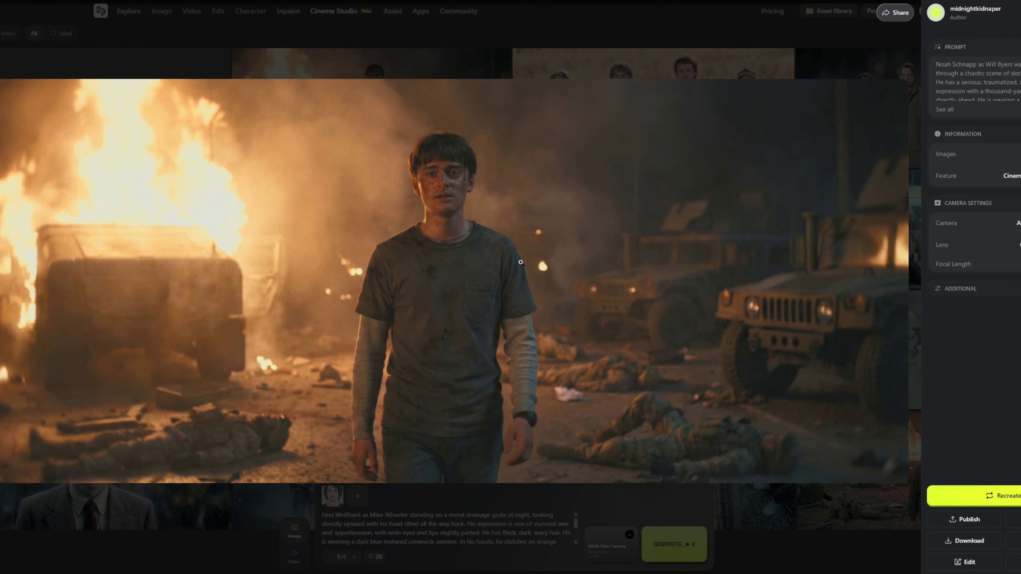
{"action": "key", "text": "Escape"}
Replace the prompt with image prompt 4 about Jamie Campbell Bower from the prompts document and attach his portrait as the reference.
{"action": "key", "text": "alt+Tab"}
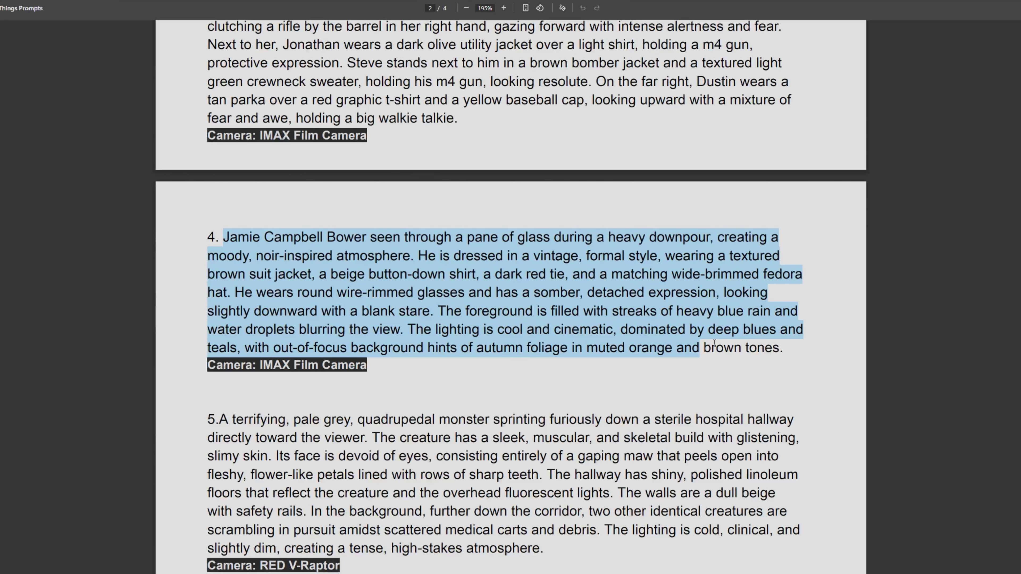
{"action": "key", "text": "ctrl+c"}
{"action": "key", "text": "alt+Tab"}
{"action": "key", "text": "ctrl+a"}
{"action": "key", "text": "BackSpace"}
{"action": "key", "text": "ctrl+v"}
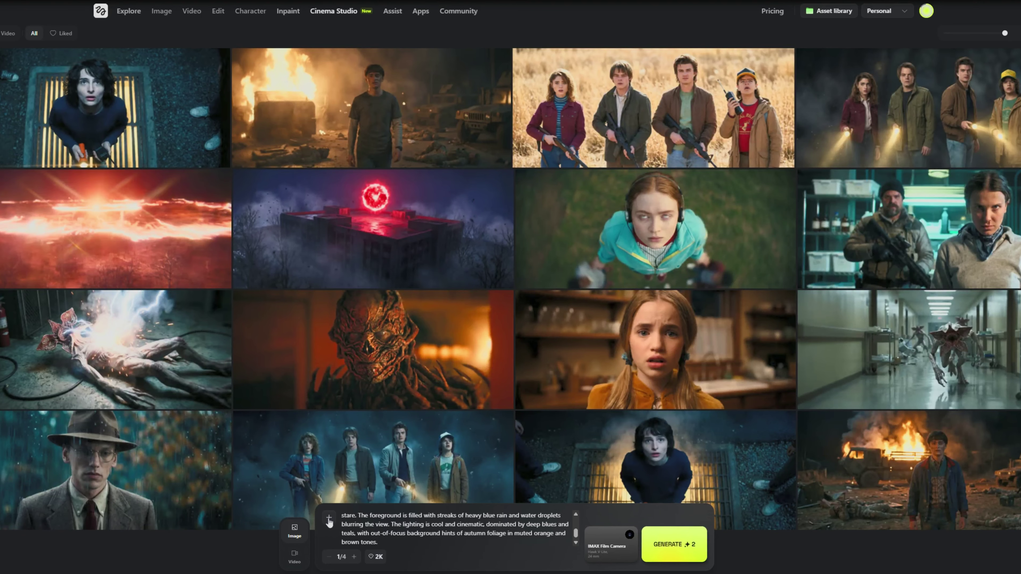
{"action": "left_click", "coordinate": [329, 518]}
{"action": "left_click", "coordinate": [679, 462]}
Set the camera to Sony Venice with a Lensbaby lens and generate the rainy fedora portrait.
{"action": "left_click", "coordinate": [610, 545]}
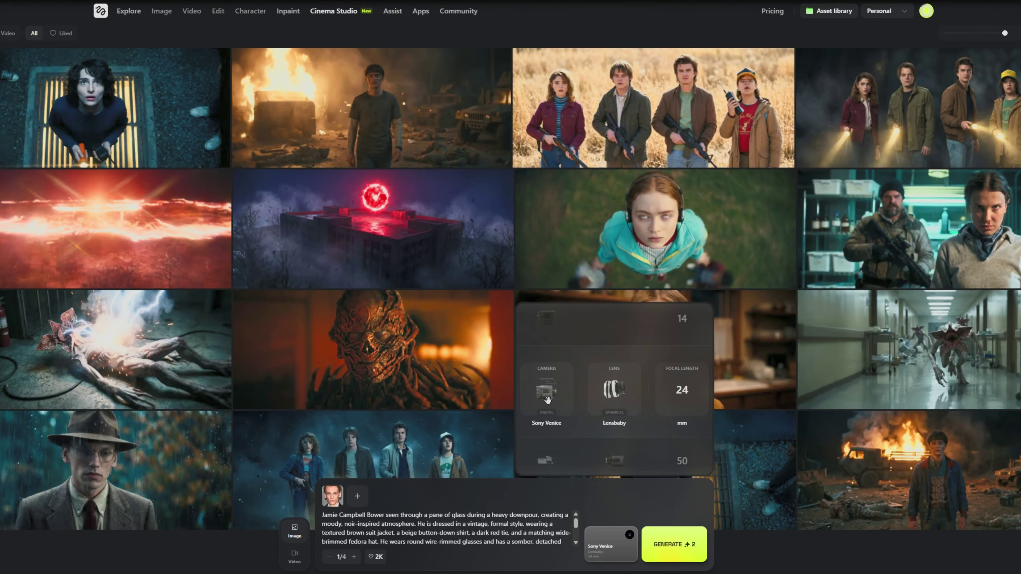
{"action": "left_click", "coordinate": [651, 503]}
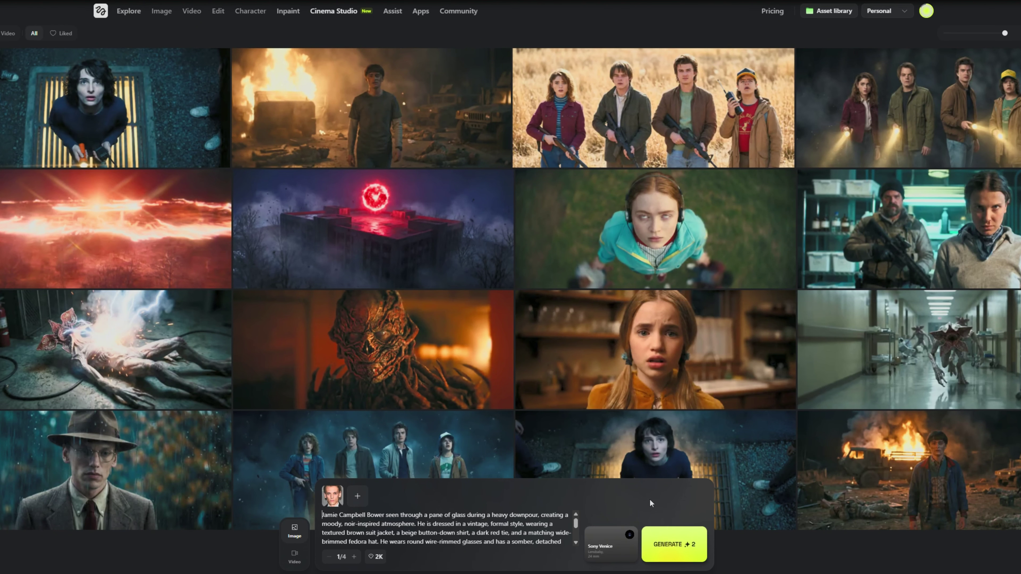
{"action": "left_click", "coordinate": [678, 553]}
Compare the newly generated Mike Wheeler drainage grate image with the earlier version in the gallery, viewing each enlarged.
{"action": "left_click", "coordinate": [352, 109]}
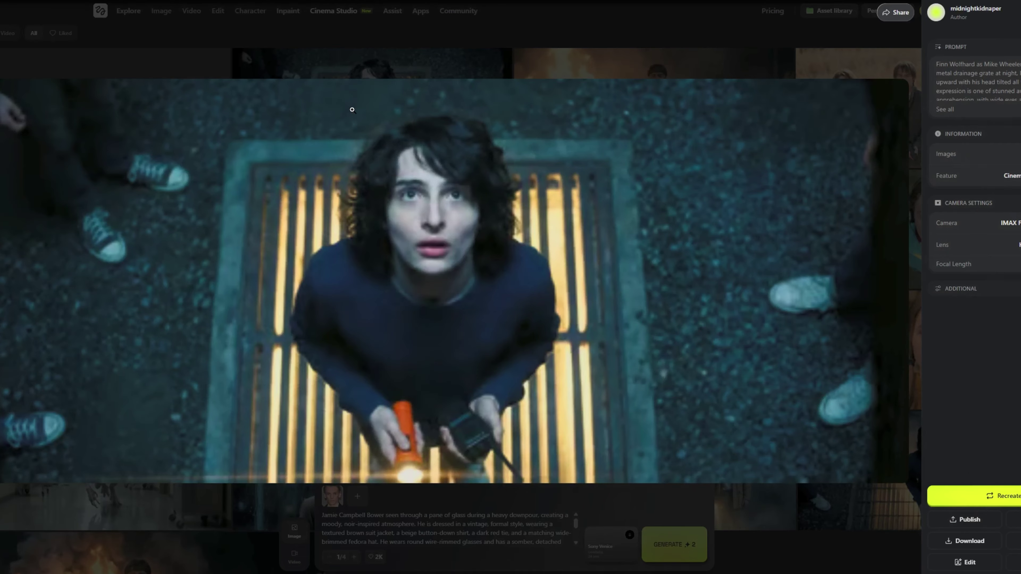
{"action": "left_click", "coordinate": [423, 309]}
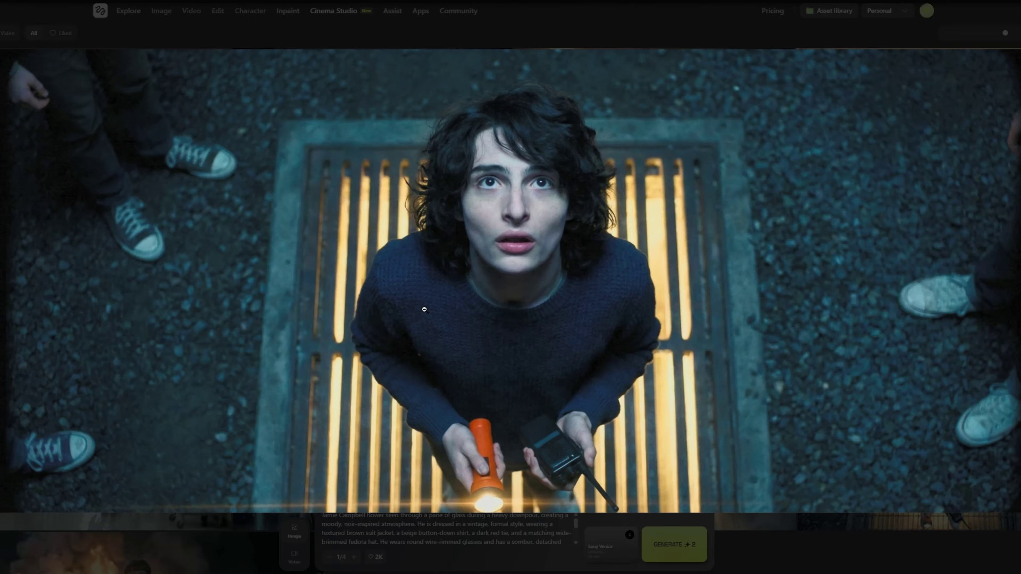
{"action": "left_click", "coordinate": [424, 309]}
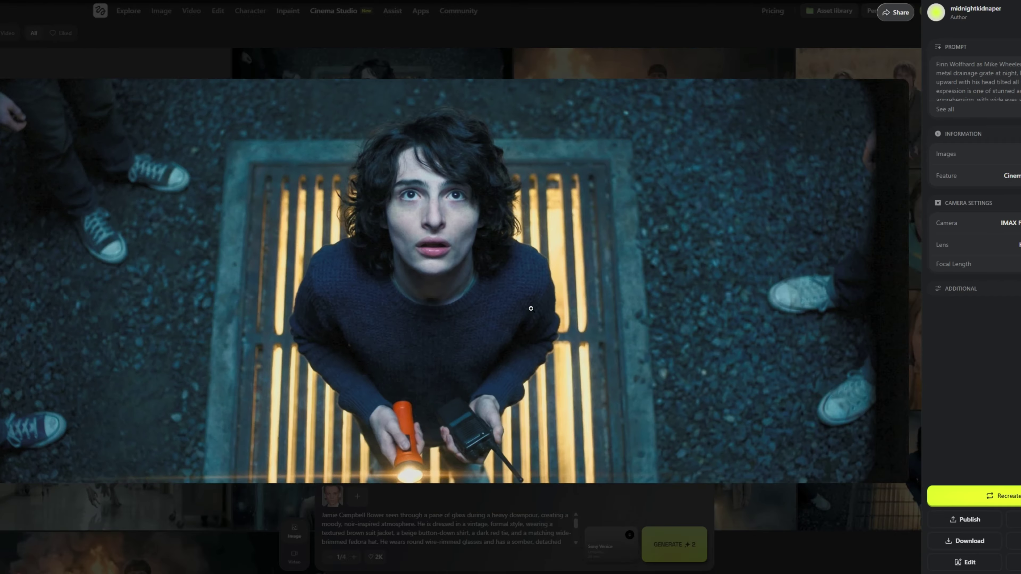
{"action": "key", "text": "Escape"}
{"action": "scroll", "coordinate": [475, 231], "scroll_direction": "down", "scroll_amount": 3}
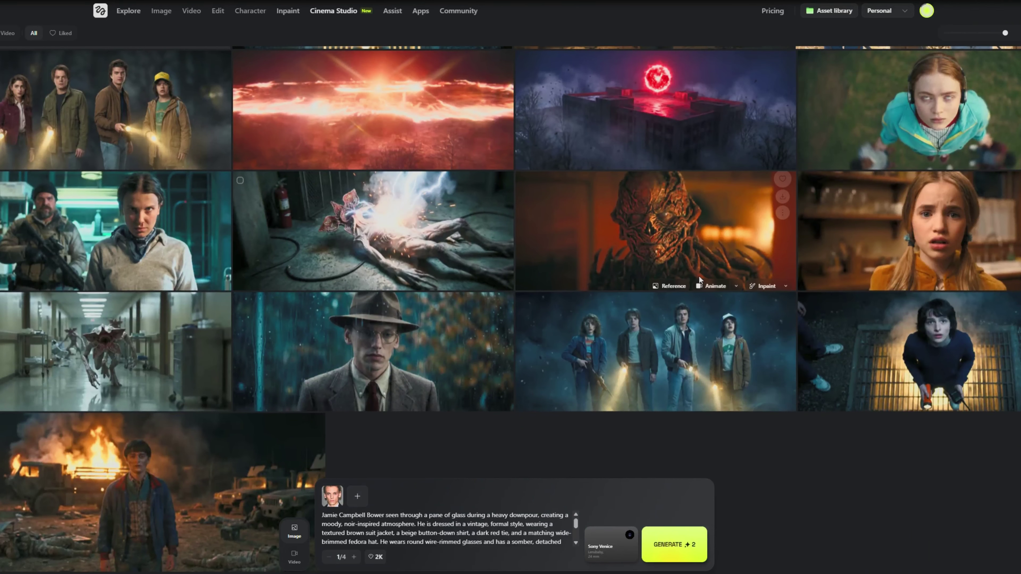
{"action": "left_click", "coordinate": [873, 345]}
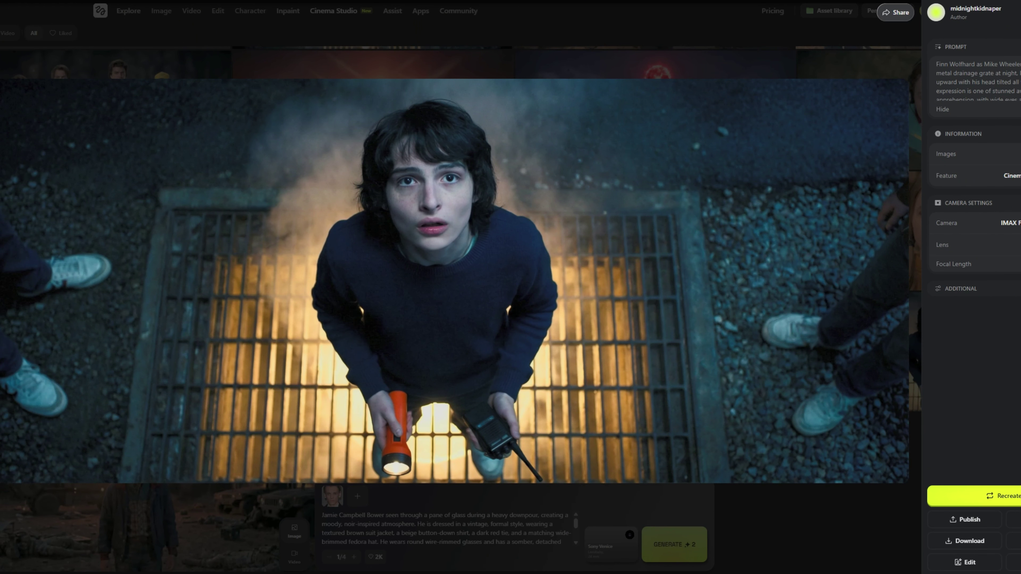
Expand and read the full prompt of the Mike Wheeler drainage grate image, view the image enlarged, and close the preview.
{"action": "left_click", "coordinate": [941, 67]}
{"action": "left_click_drag", "start_coordinate": [947, 67], "coordinate": [1004, 189]}
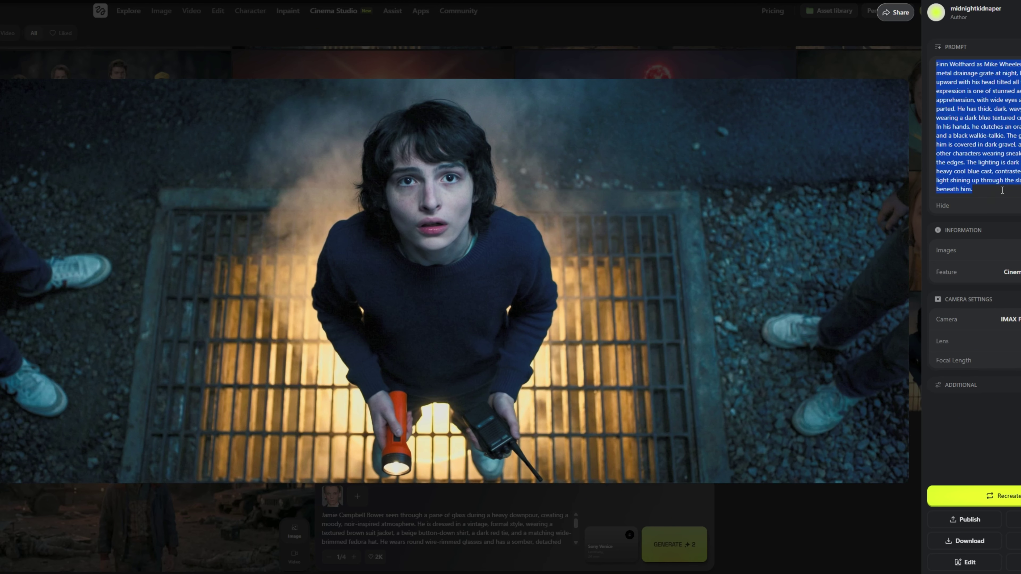
{"action": "left_click", "coordinate": [986, 192]}
{"action": "left_click", "coordinate": [530, 289]}
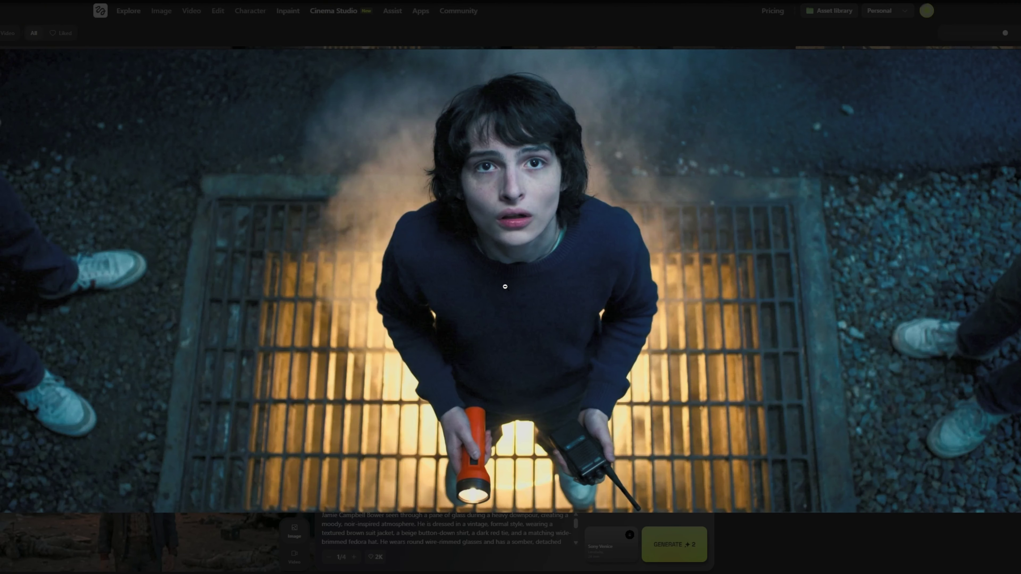
{"action": "left_click", "coordinate": [505, 286]}
{"action": "key", "text": "Escape"}
Inspect the newly generated rainy fedora portrait of Jamie Campbell Bower at enlarged size and close its preview.
{"action": "left_click", "coordinate": [102, 113]}
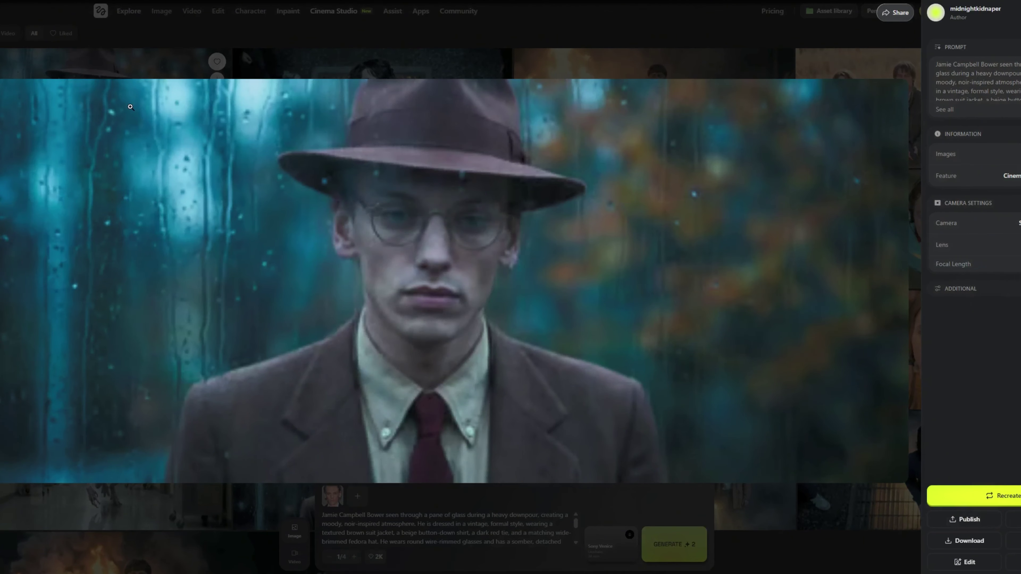
{"action": "left_click", "coordinate": [412, 276]}
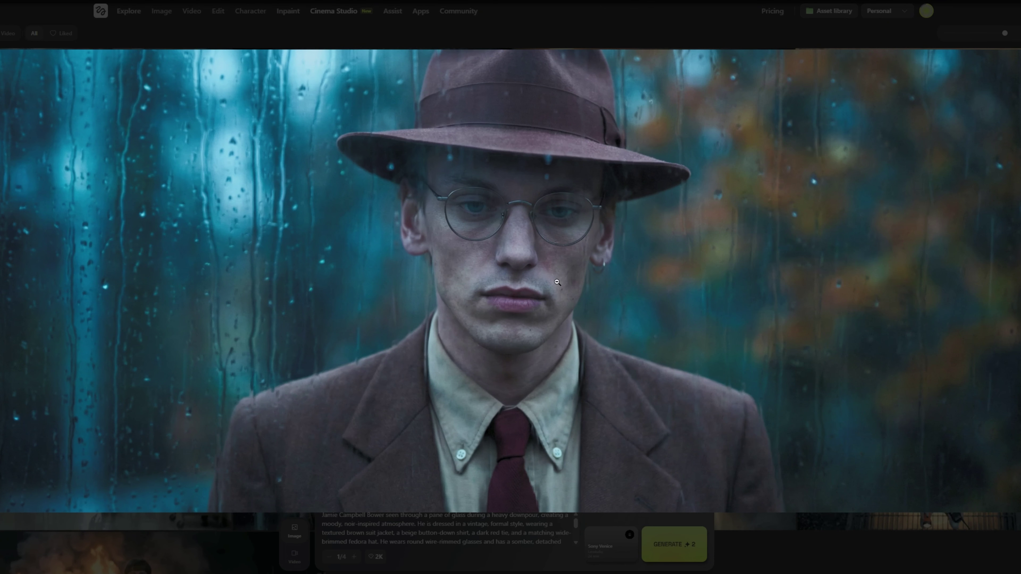
{"action": "left_click", "coordinate": [498, 310]}
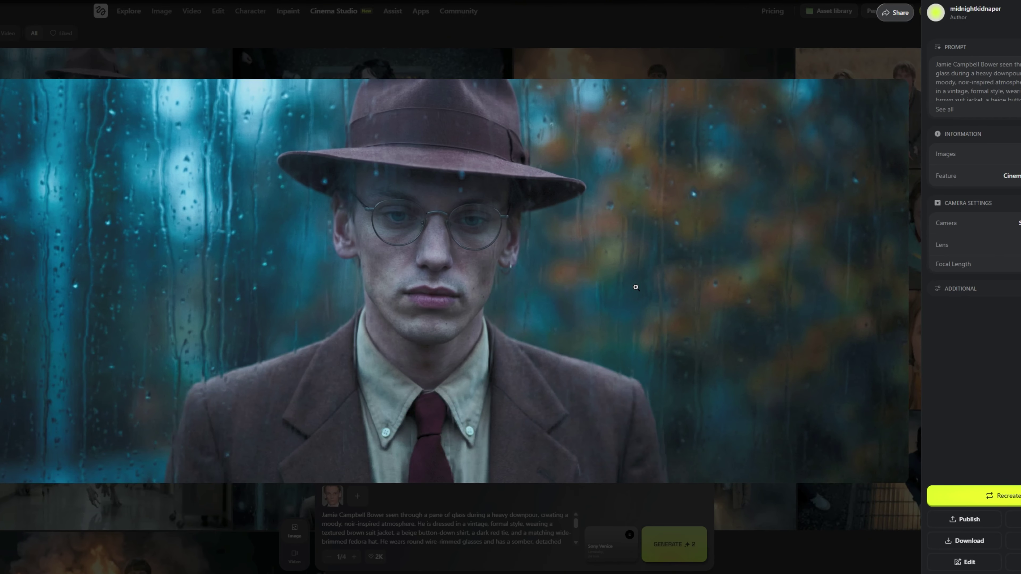
{"action": "key", "text": "Escape"}
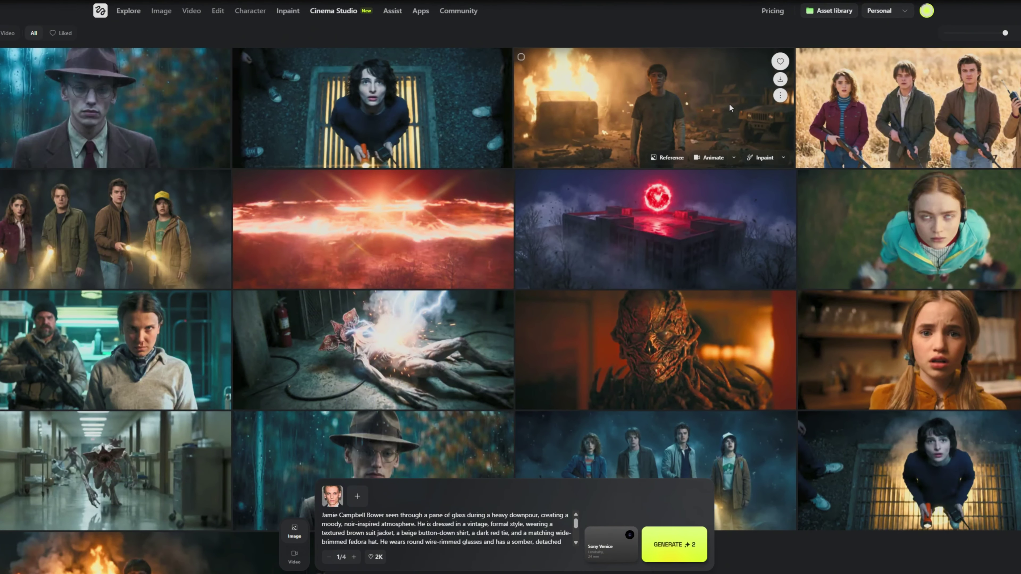
Set the Will Byers burning wreckage image as the start frame of a new video.
{"action": "left_click", "coordinate": [733, 158]}
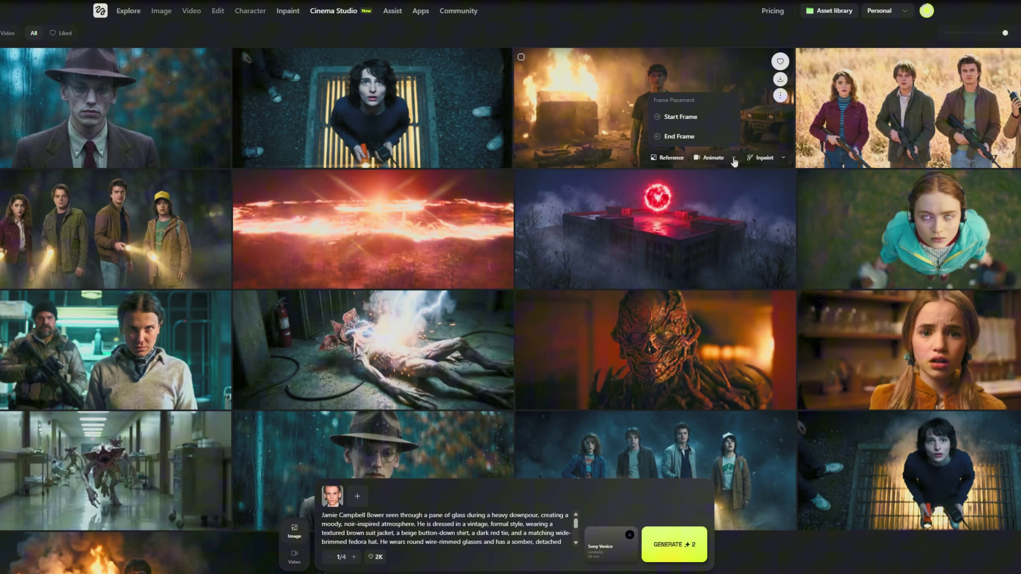
{"action": "left_click", "coordinate": [677, 120]}
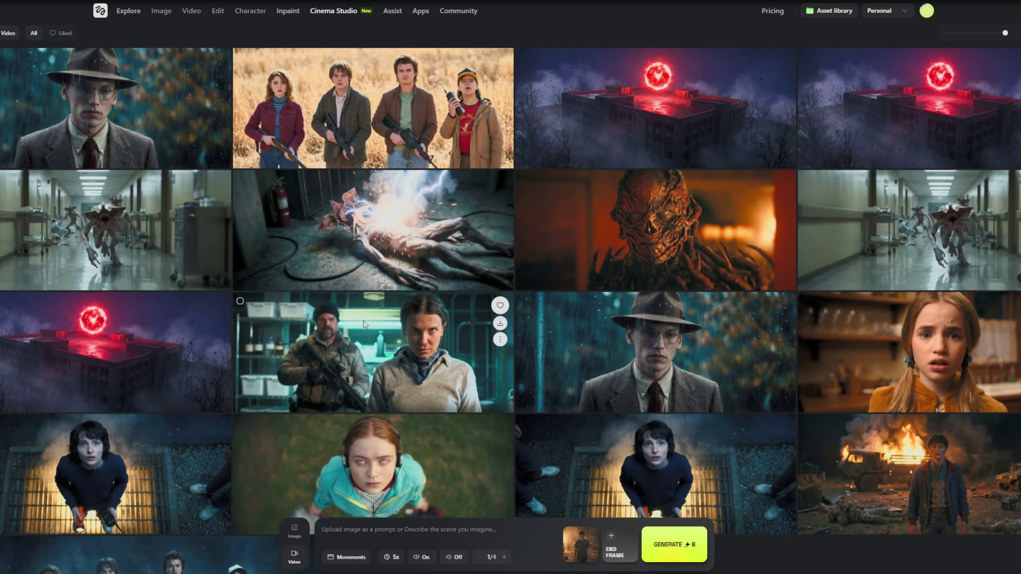
{"action": "scroll", "coordinate": [499, 324], "scroll_direction": "down", "scroll_amount": 2}
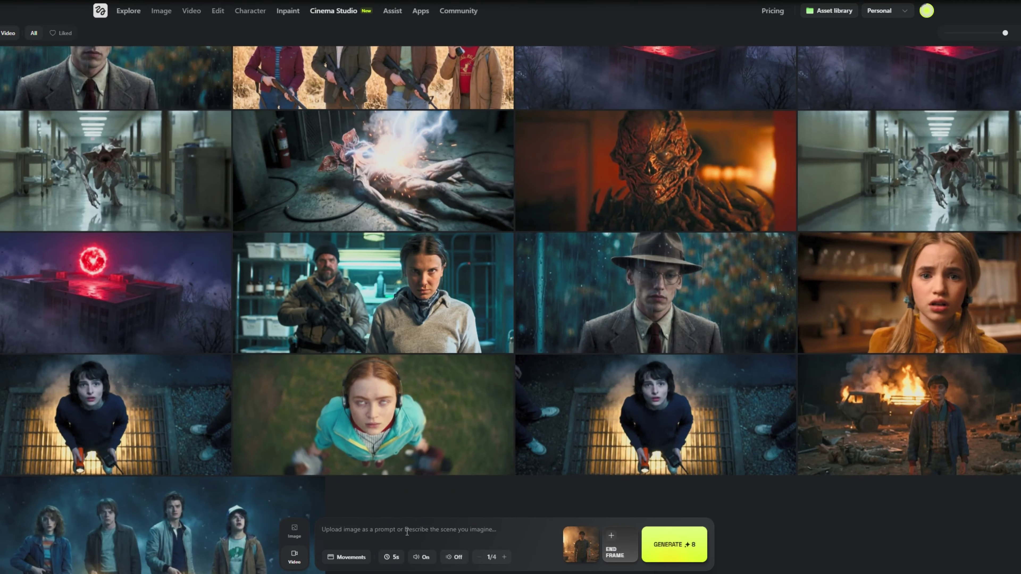
Review the available camera movements, the duration choices and the sound setting for the Will Byers video.
{"action": "left_click", "coordinate": [342, 560]}
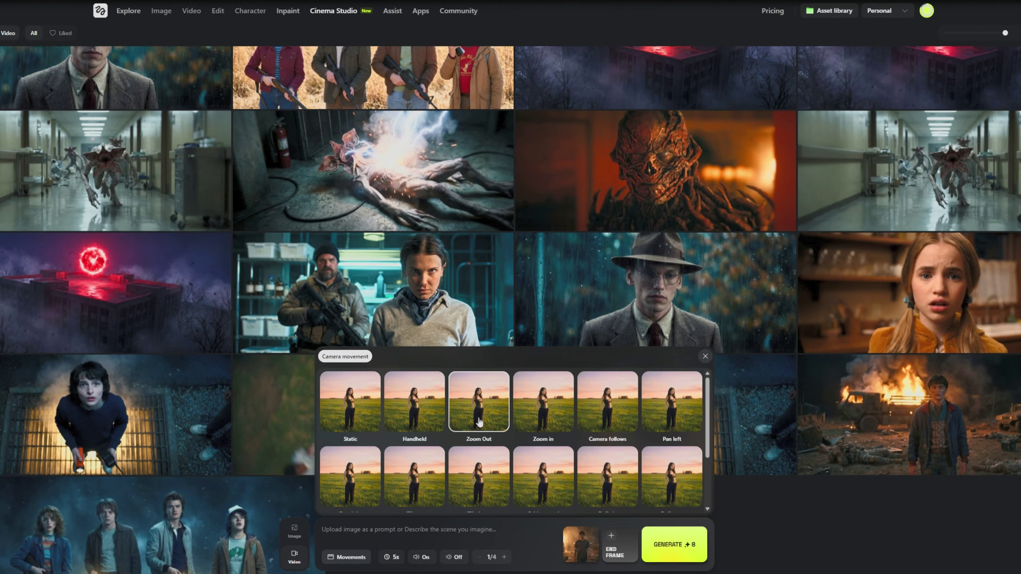
{"action": "scroll", "coordinate": [348, 458], "scroll_direction": "down", "scroll_amount": 1}
{"action": "scroll", "coordinate": [677, 477], "scroll_direction": "down", "scroll_amount": 2}
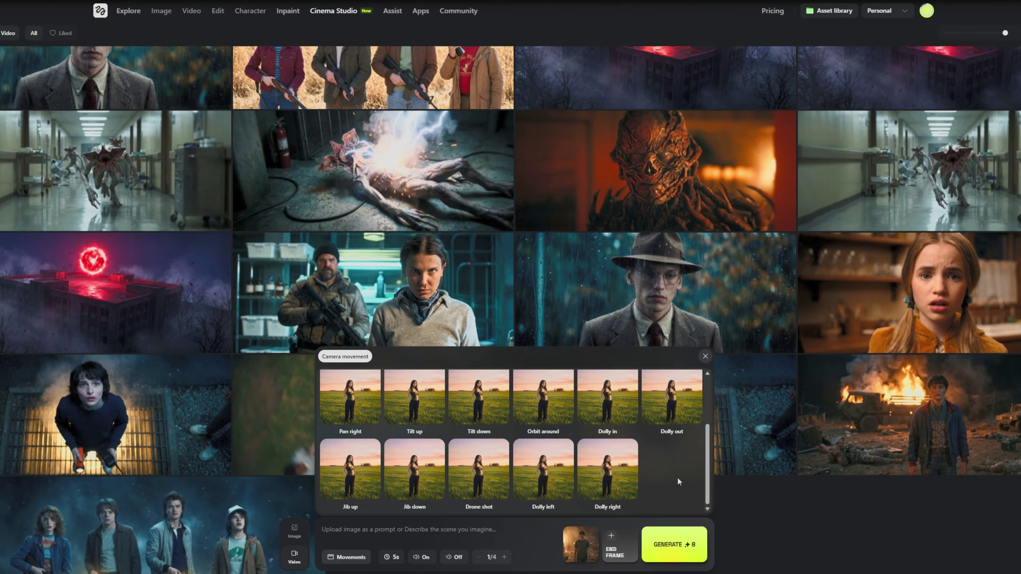
{"action": "scroll", "coordinate": [674, 483], "scroll_direction": "up", "scroll_amount": 3}
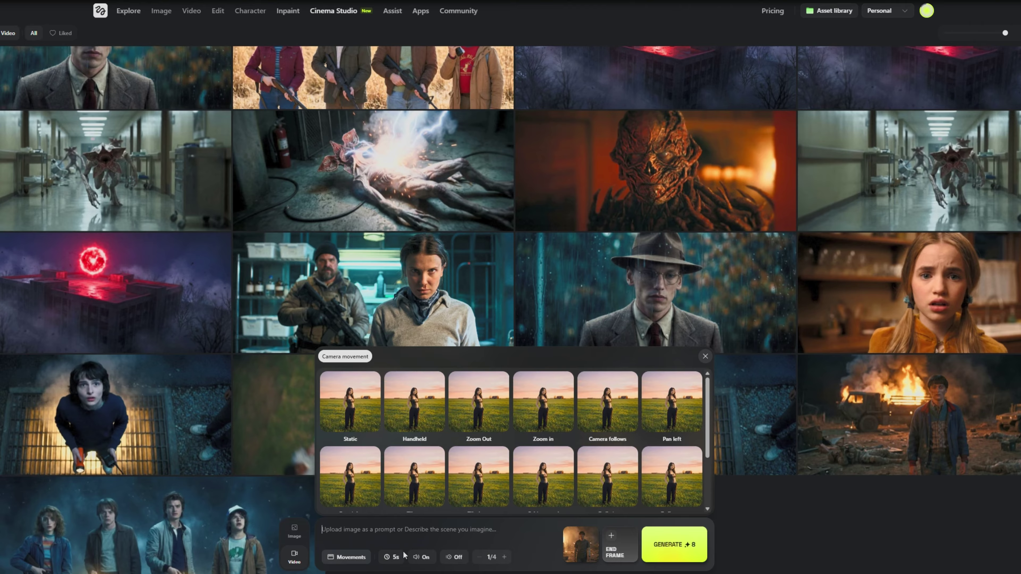
{"action": "left_click", "coordinate": [395, 558]}
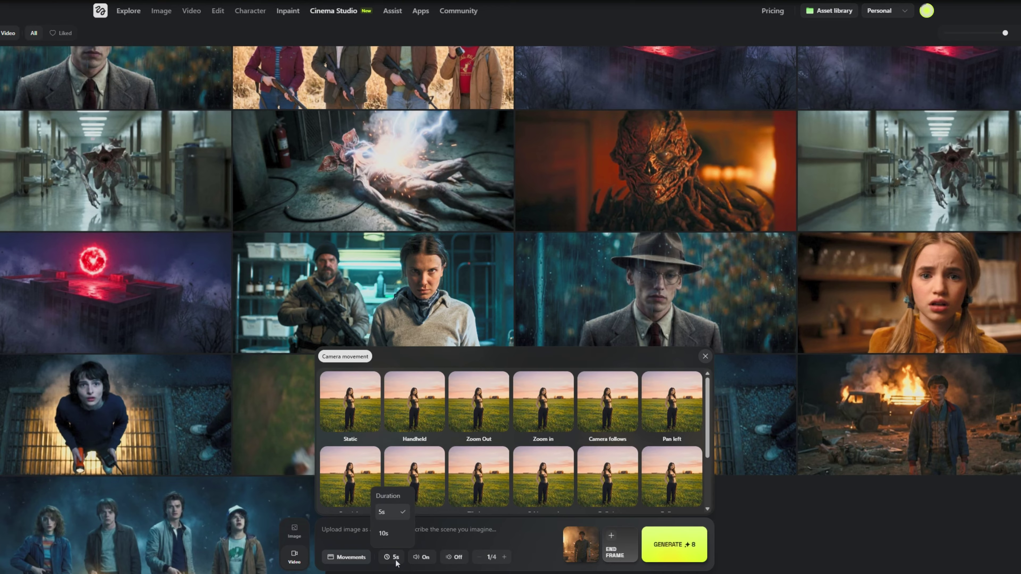
{"action": "left_click", "coordinate": [421, 557]}
{"action": "left_click", "coordinate": [424, 560]}
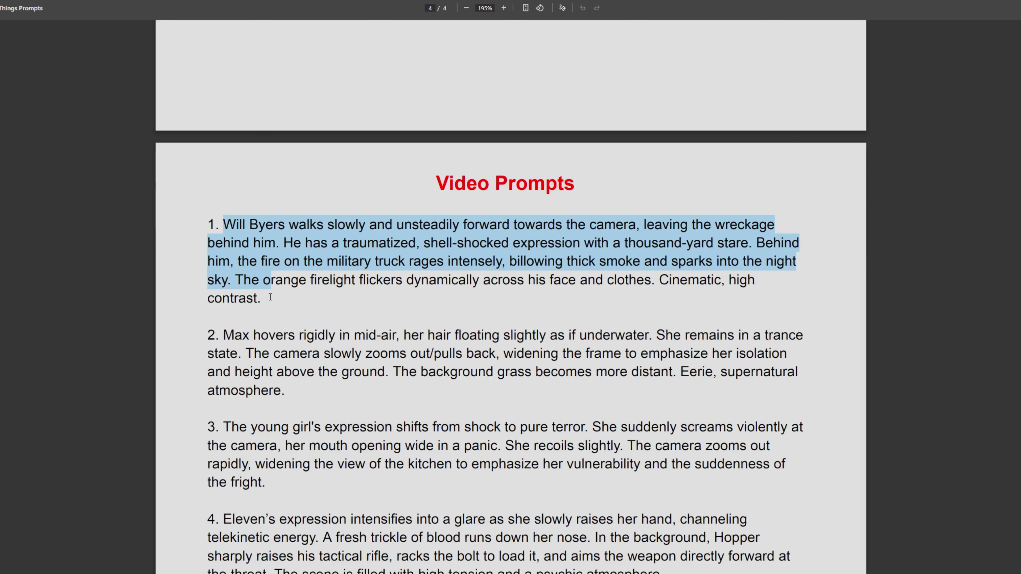
Add the Zoom Out camera movement and video prompt 1 about Will Byers from the prompts document, and generate the 5-second video.
{"action": "left_click_drag", "start_coordinate": [271, 298], "coordinate": [270, 298]}
{"action": "key", "text": "ctrl+c"}
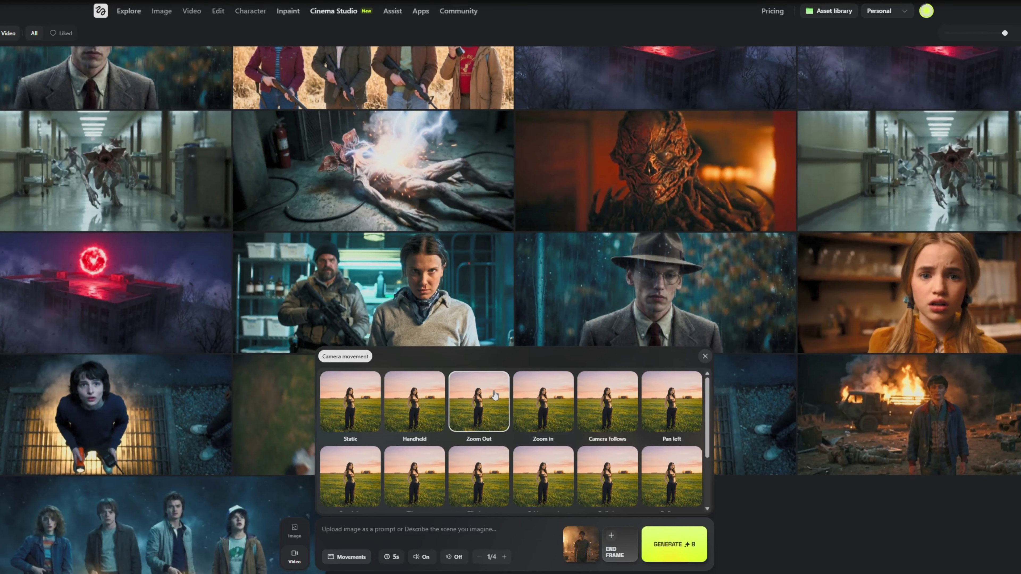
{"action": "left_click", "coordinate": [494, 395]}
{"action": "key", "text": "ctrl+v"}
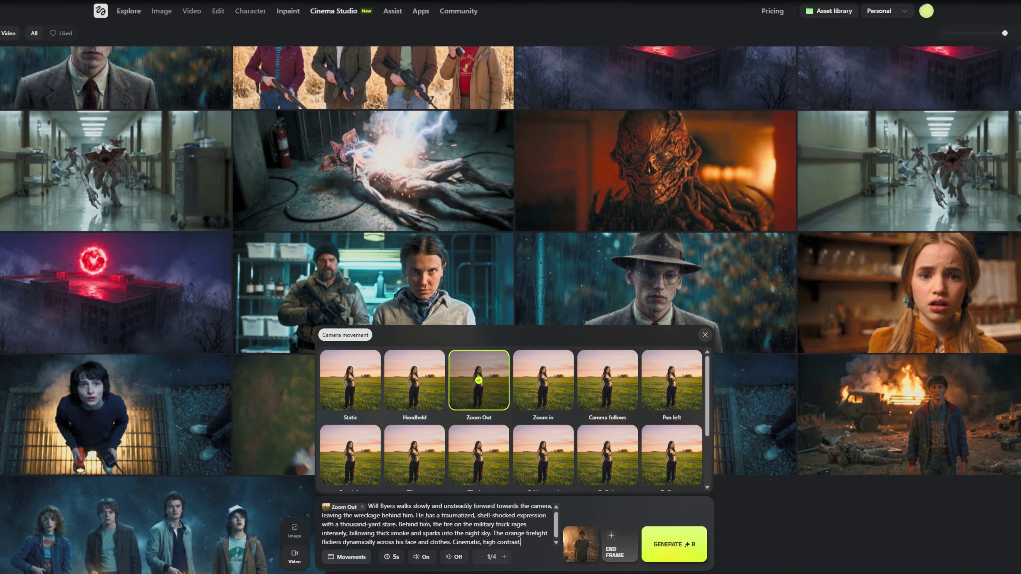
{"action": "left_click", "coordinate": [705, 334]}
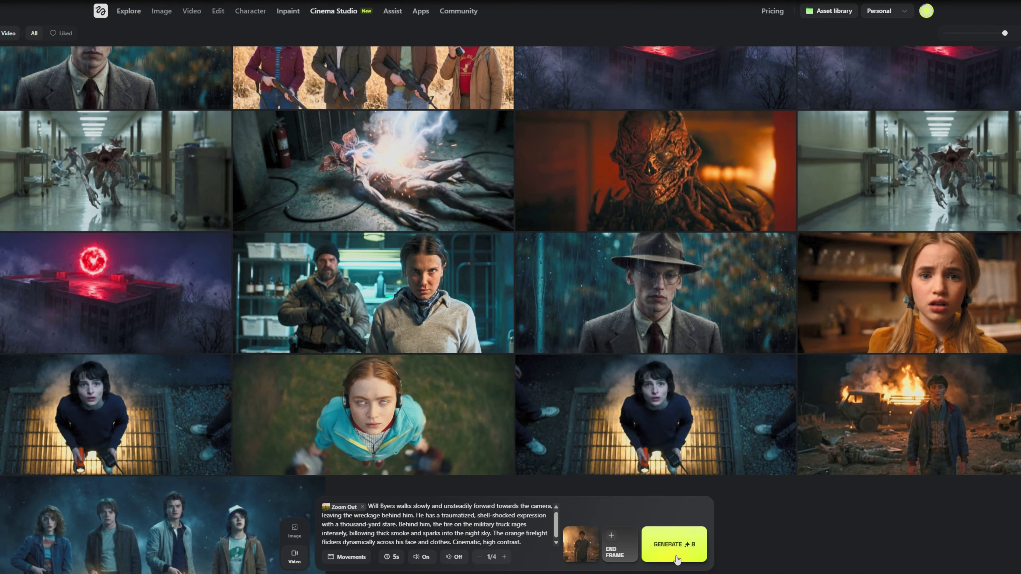
{"action": "left_click", "coordinate": [686, 554]}
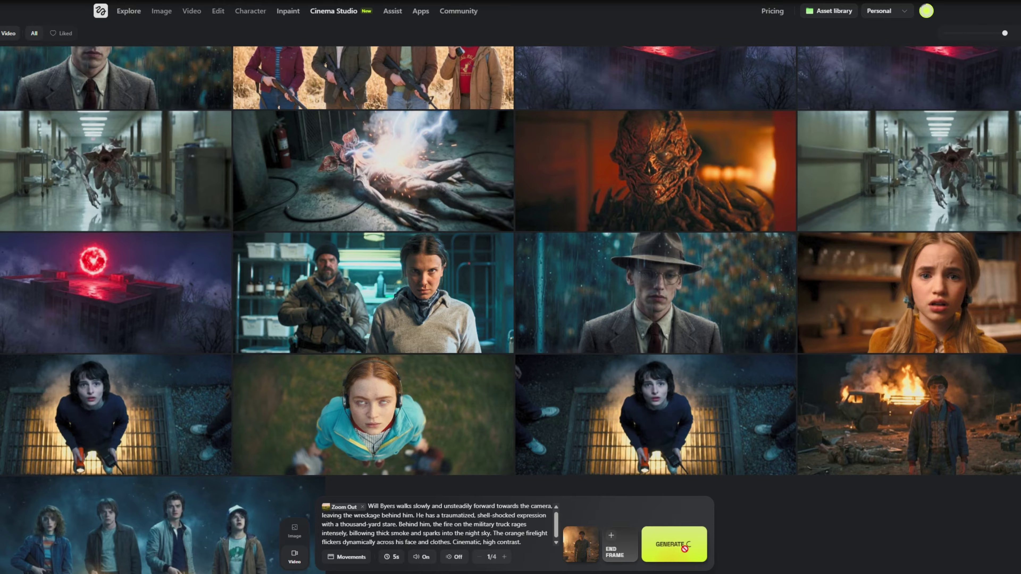
Give the Eleven and Hopper start frame the Handheld camera movement and video prompt 4 from the prompts document.
{"action": "left_click_drag", "start_coordinate": [223, 342], "coordinate": [667, 404]}
{"action": "key", "text": "ctrl+c"}
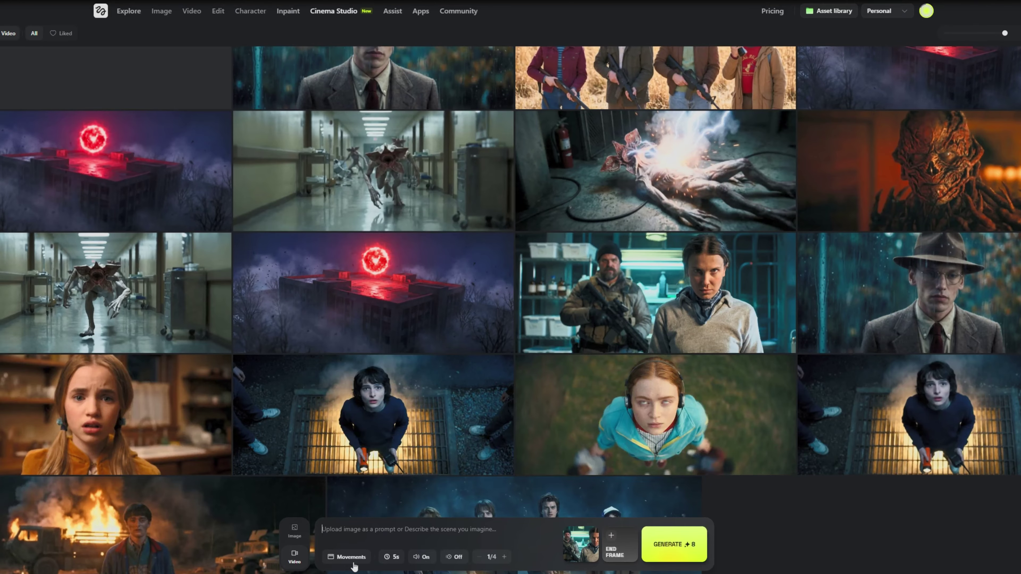
{"action": "left_click", "coordinate": [351, 558]}
{"action": "left_click", "coordinate": [426, 410]}
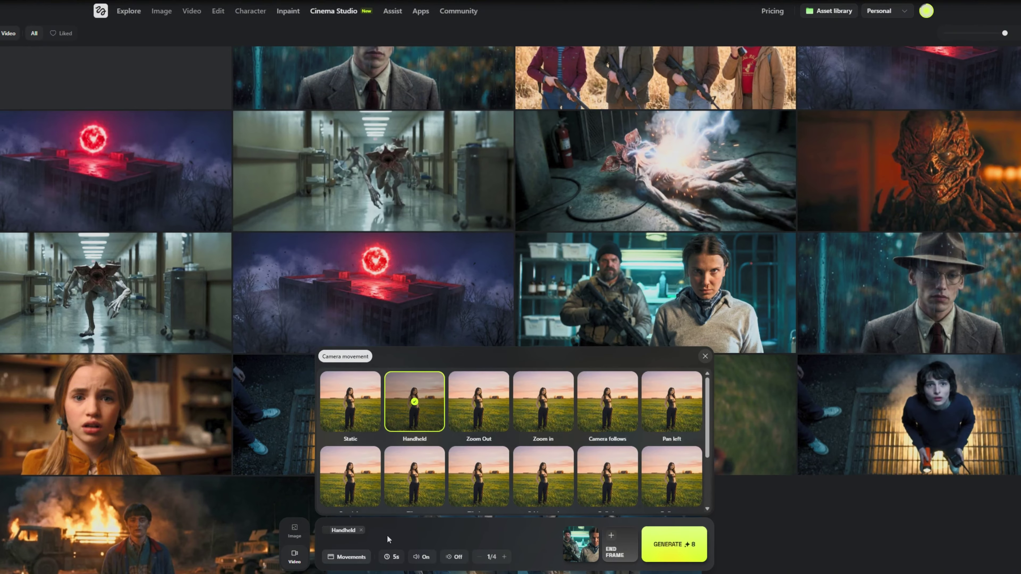
{"action": "left_click", "coordinate": [387, 531]}
{"action": "key", "text": "ctrl+v"}
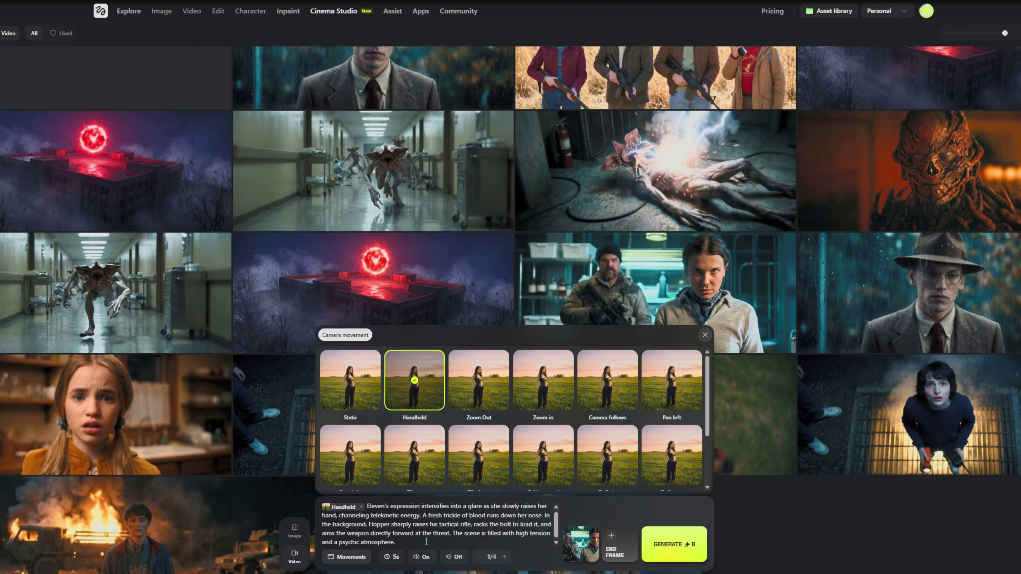
{"action": "left_click", "coordinate": [705, 334]}
{"action": "left_click", "coordinate": [414, 120]}
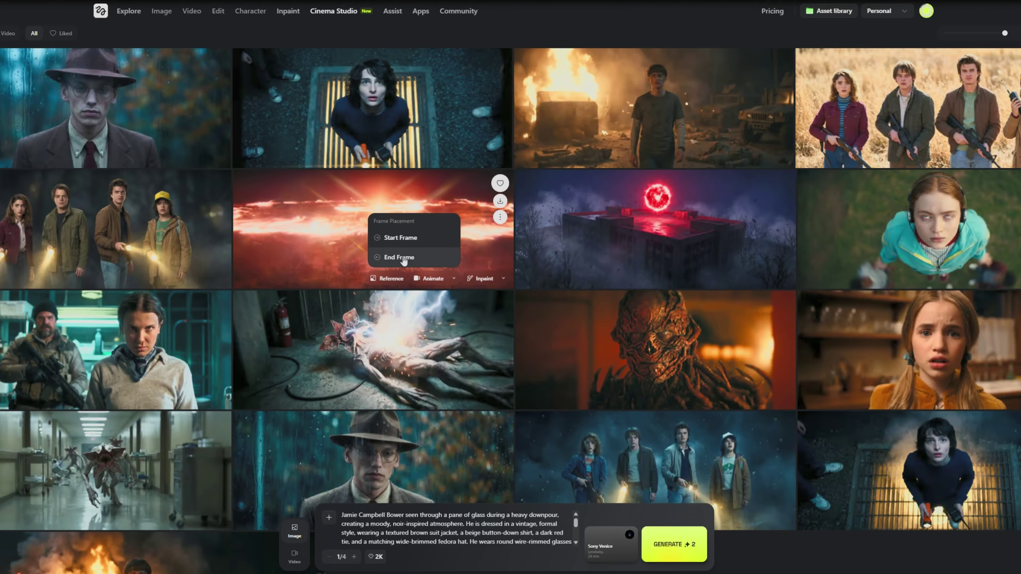
Set the red shockwave sky image as the end frame for the glowing orb building video and generate it at 5 seconds.
{"action": "left_click", "coordinate": [404, 258]}
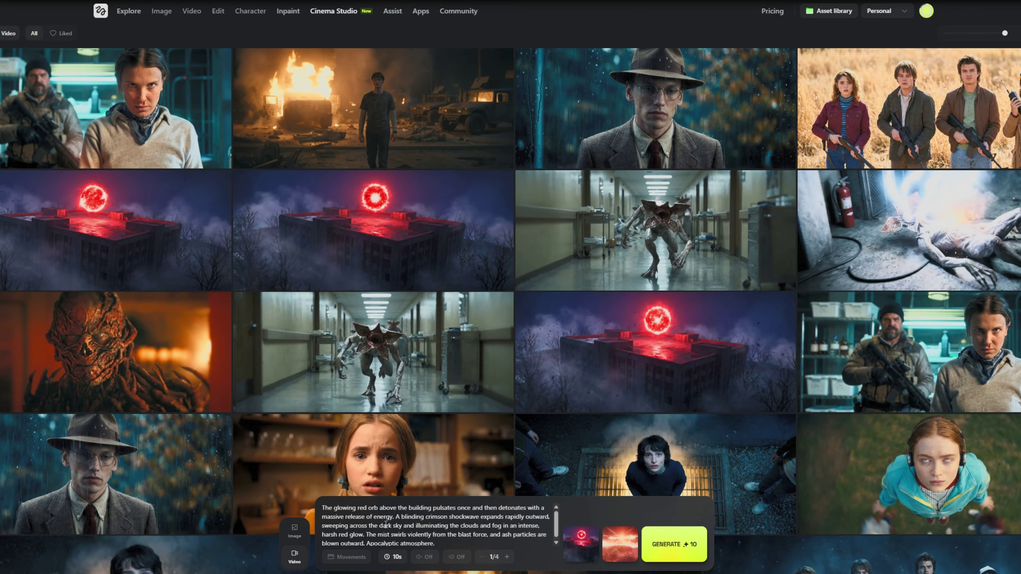
{"action": "left_click", "coordinate": [455, 542]}
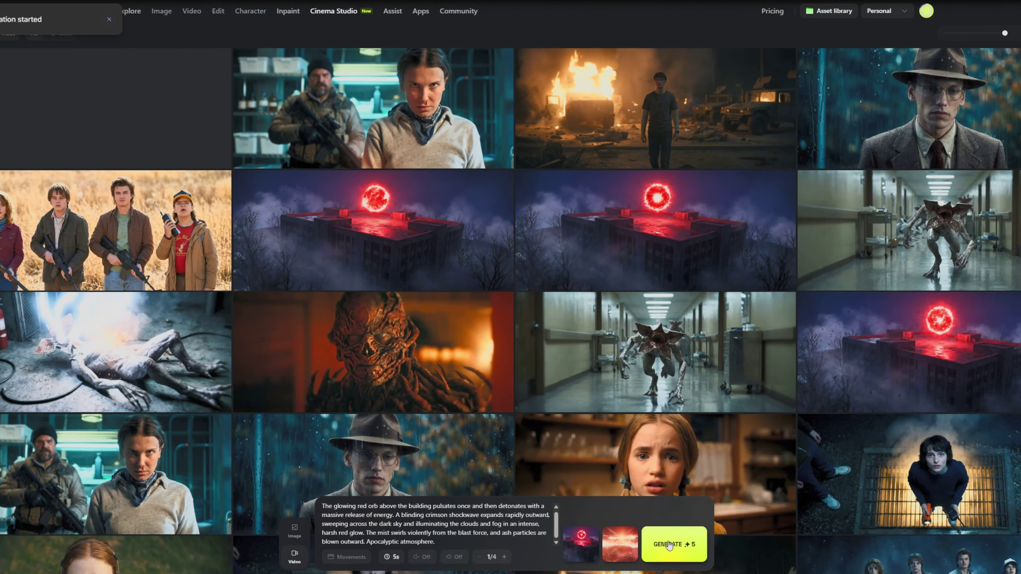
Watch the generated red orb explosion video enlarged, close it, and open the Demogorgon hallway video from the gallery.
{"action": "left_click", "coordinate": [100, 96]}
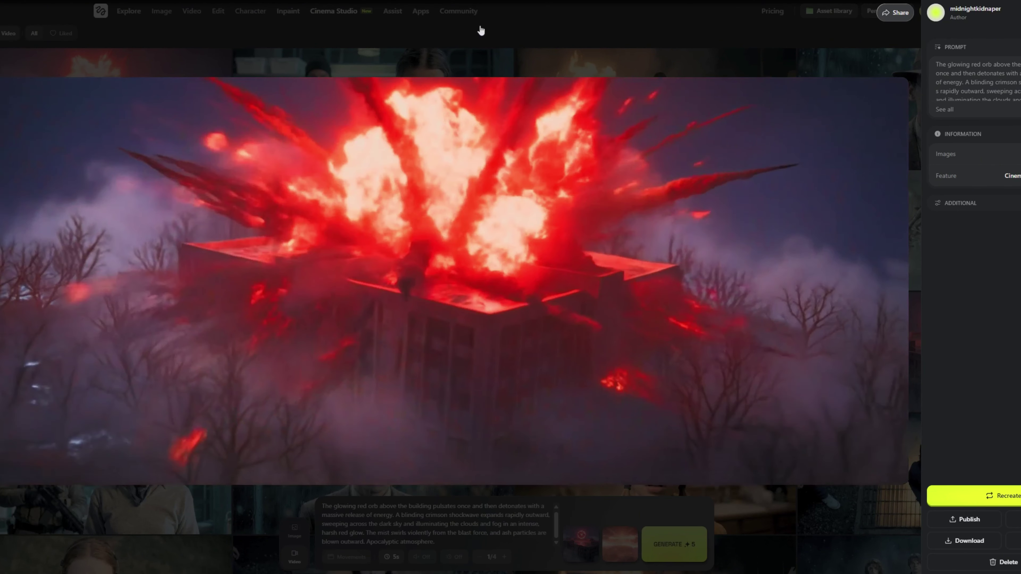
{"action": "left_click", "coordinate": [482, 32]}
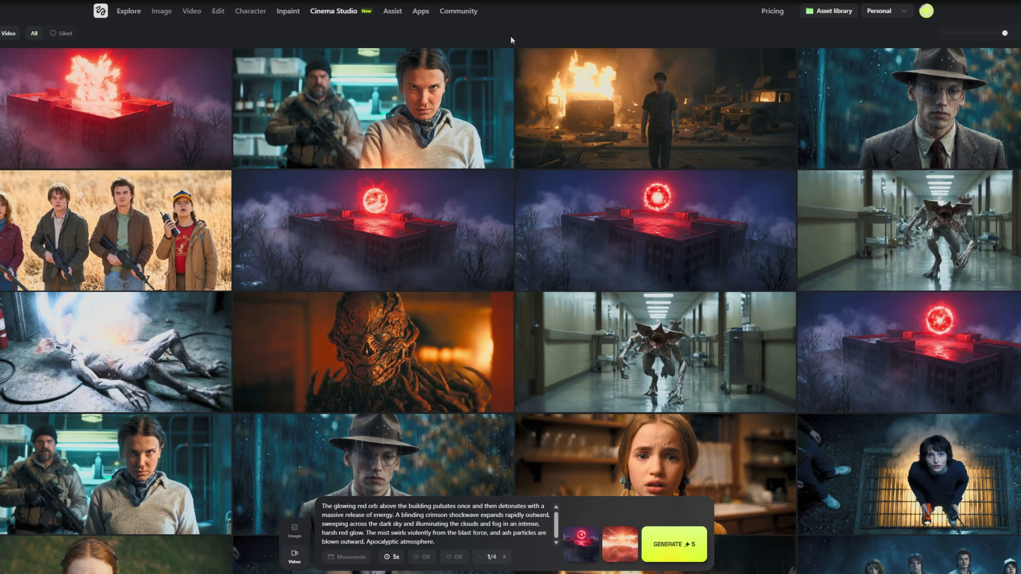
{"action": "scroll", "coordinate": [506, 202], "scroll_direction": "down", "scroll_amount": 5}
{"action": "scroll", "coordinate": [458, 270], "scroll_direction": "up", "scroll_amount": 5}
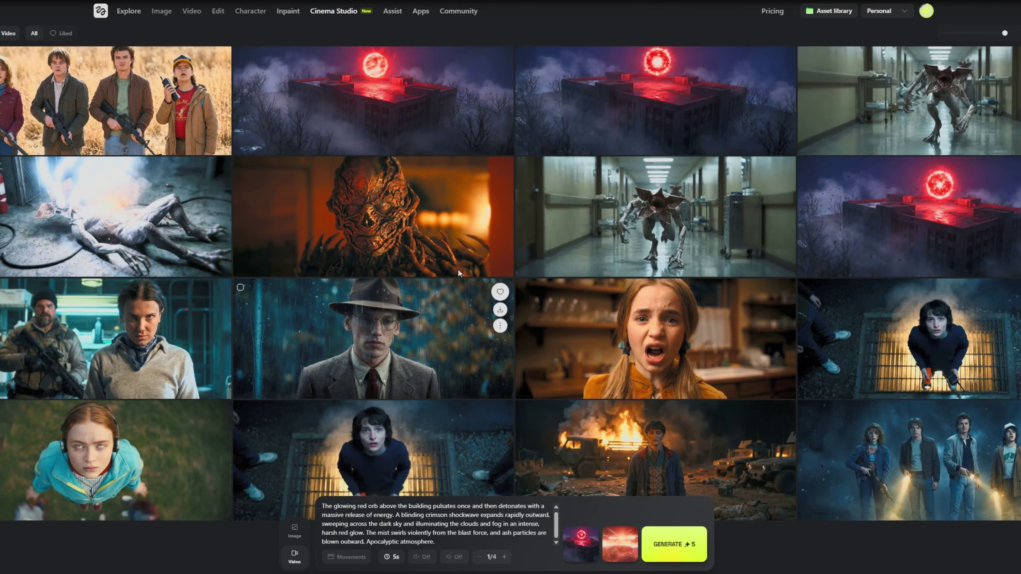
{"action": "left_click", "coordinate": [606, 247]}
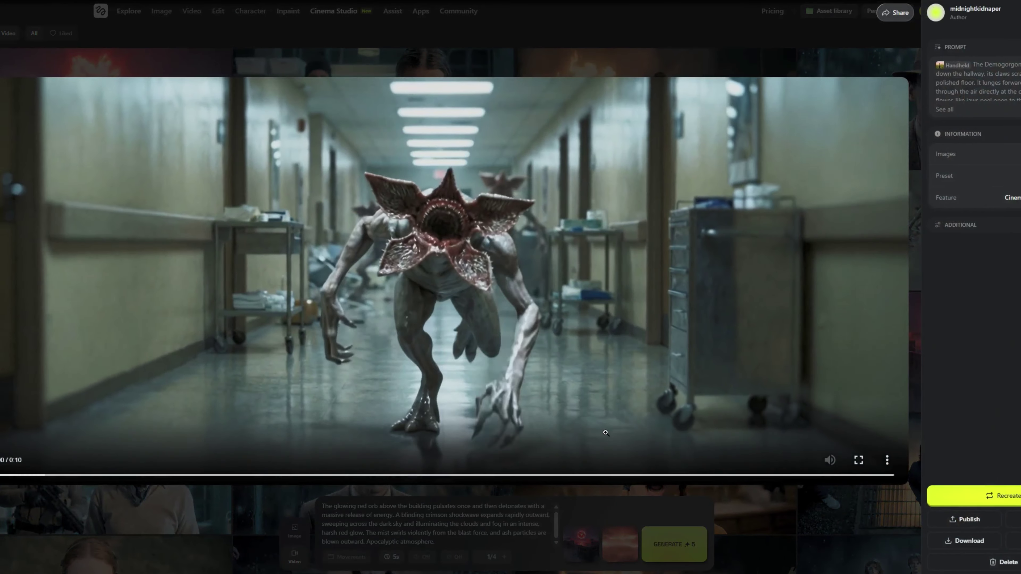